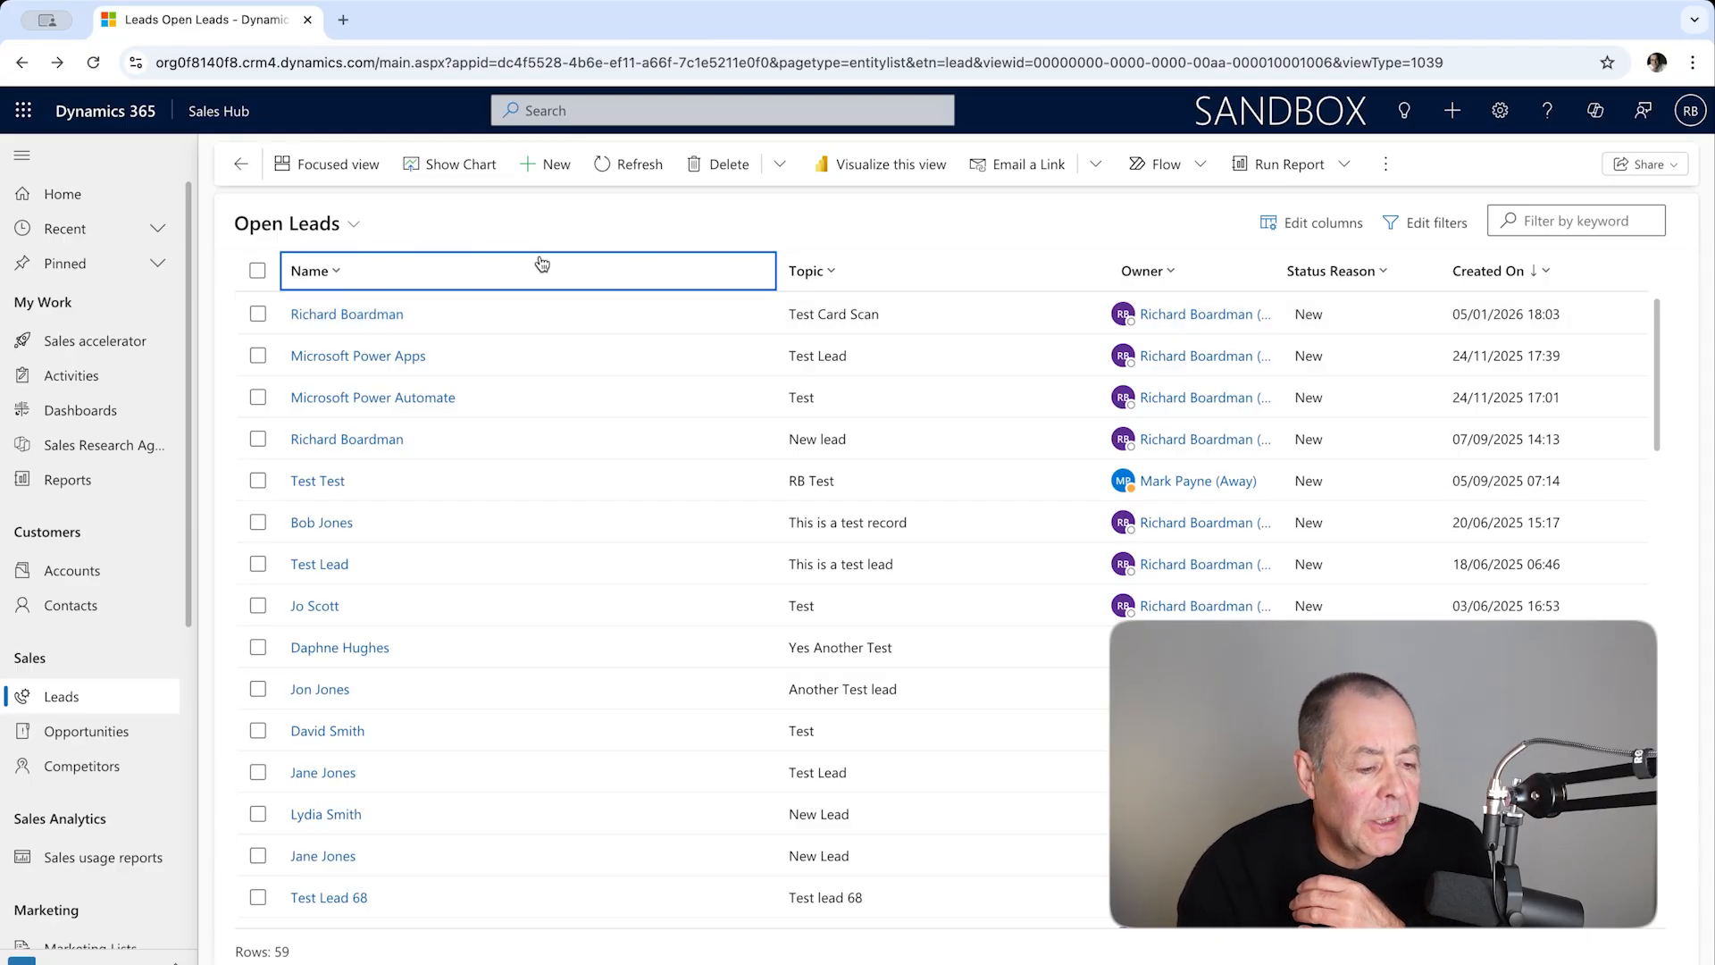
Step: Start a new lead and set its topic to "Test Lead To Invoice"
left_click(554, 171)
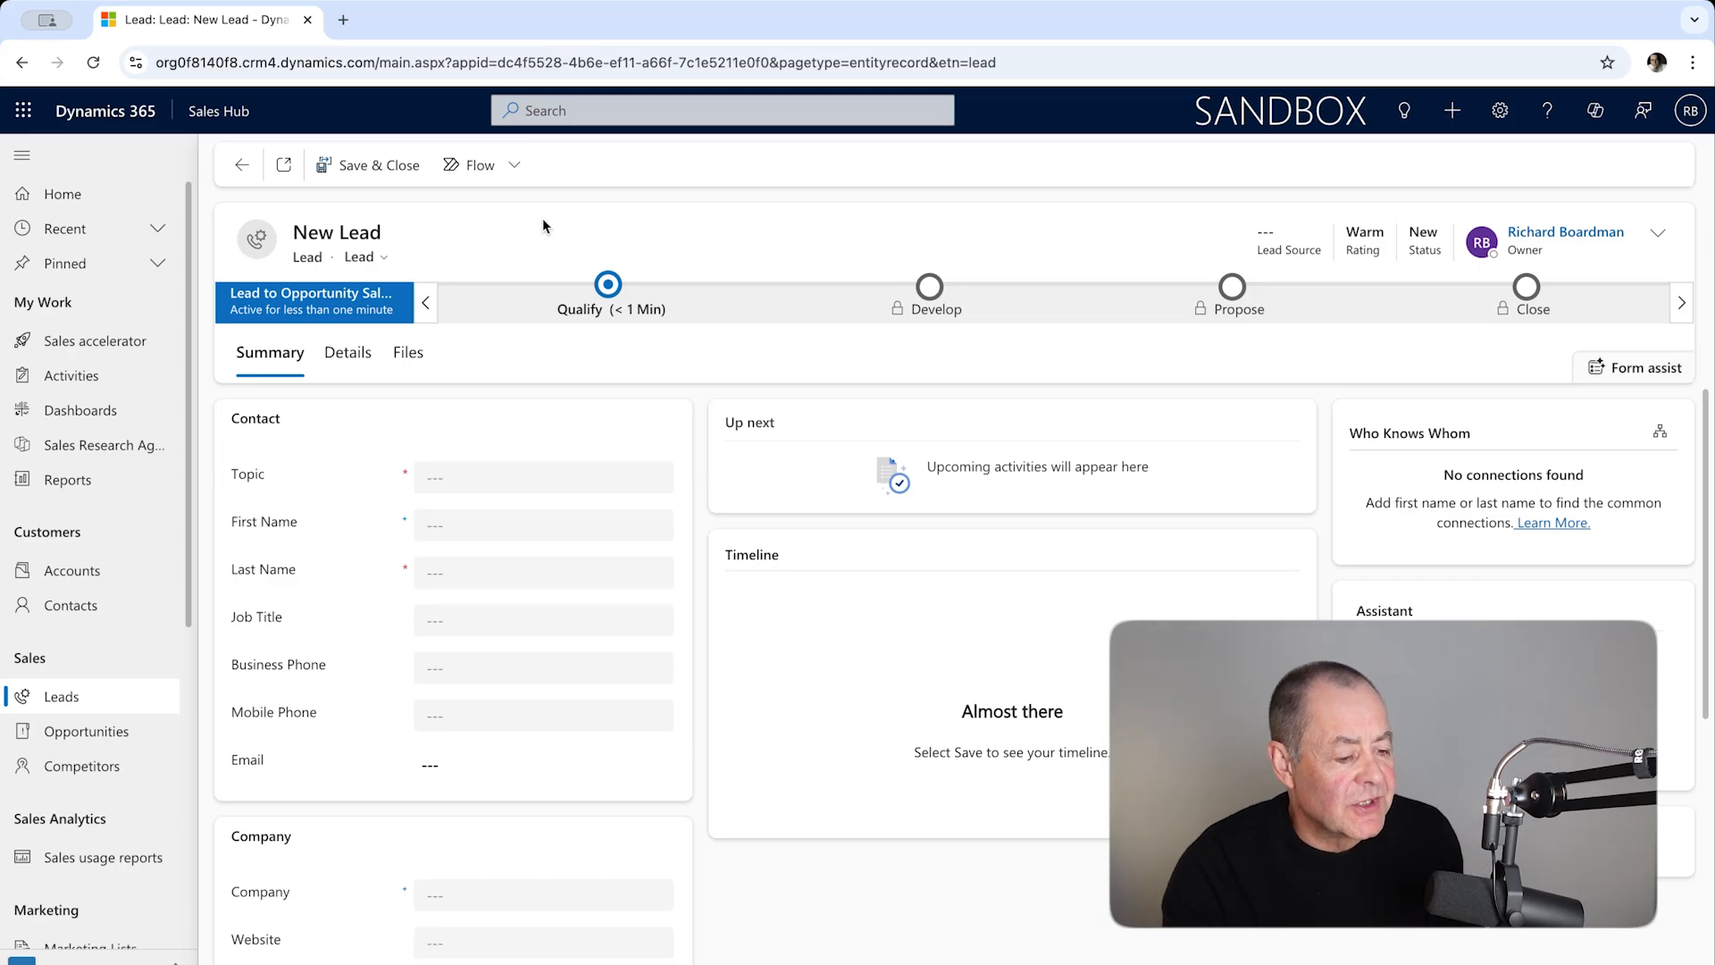
left_click(444, 483)
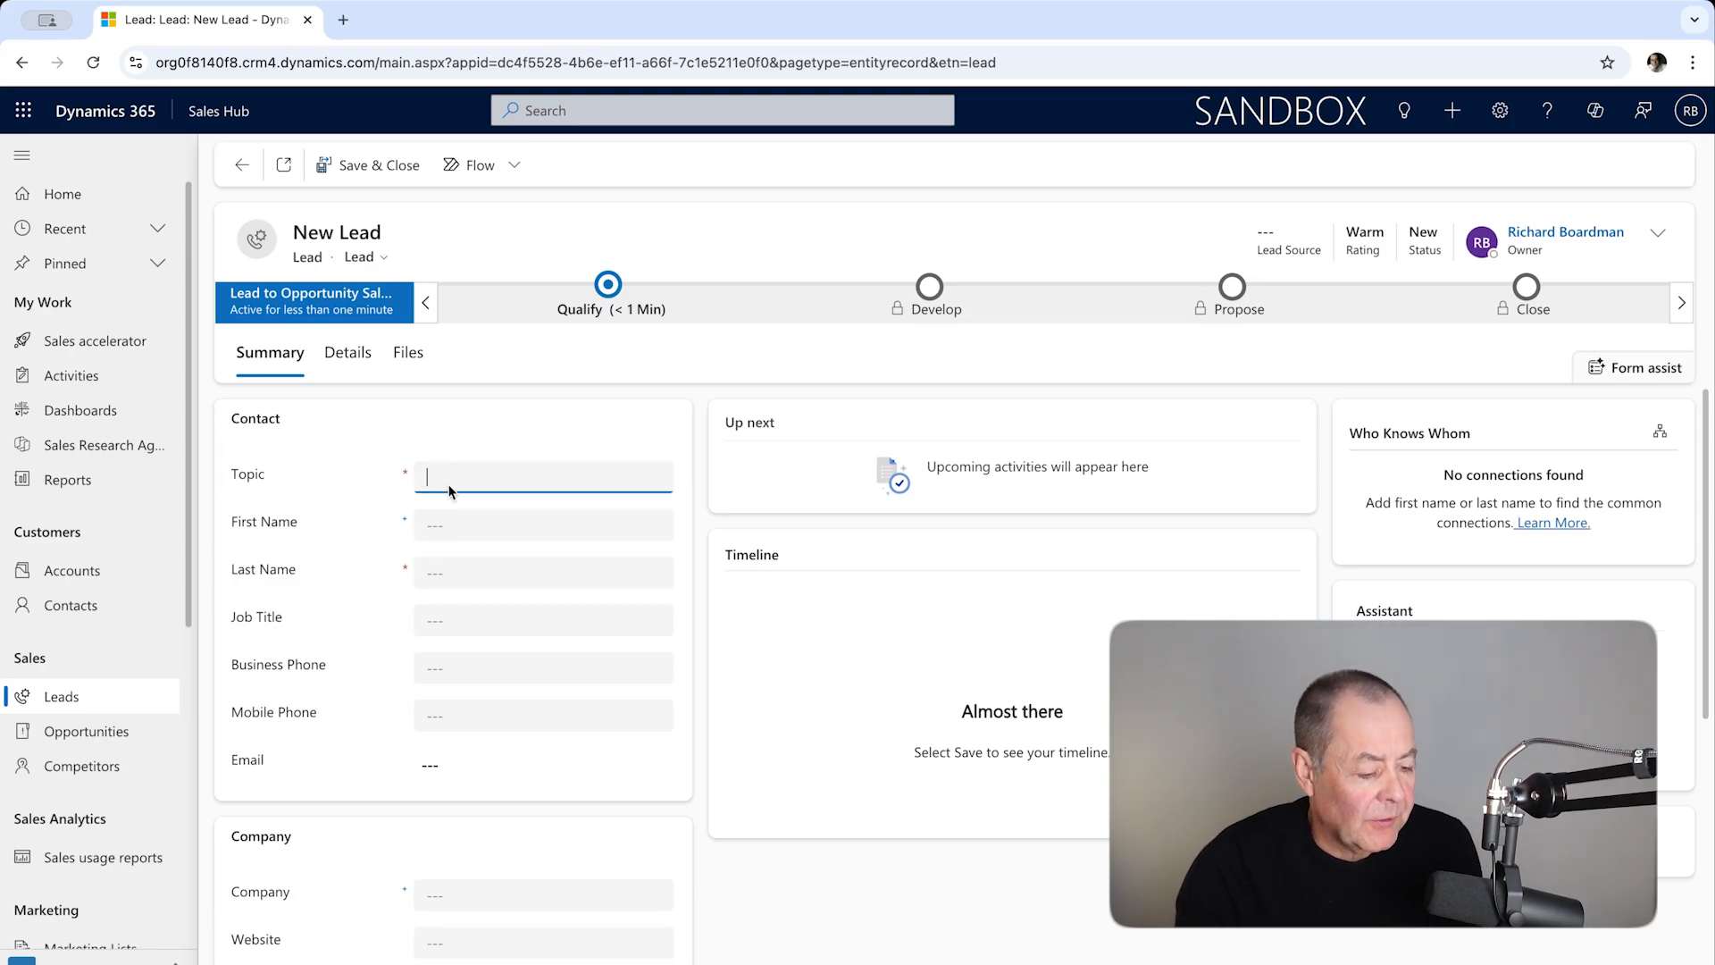
type("Test Lead To Invoice")
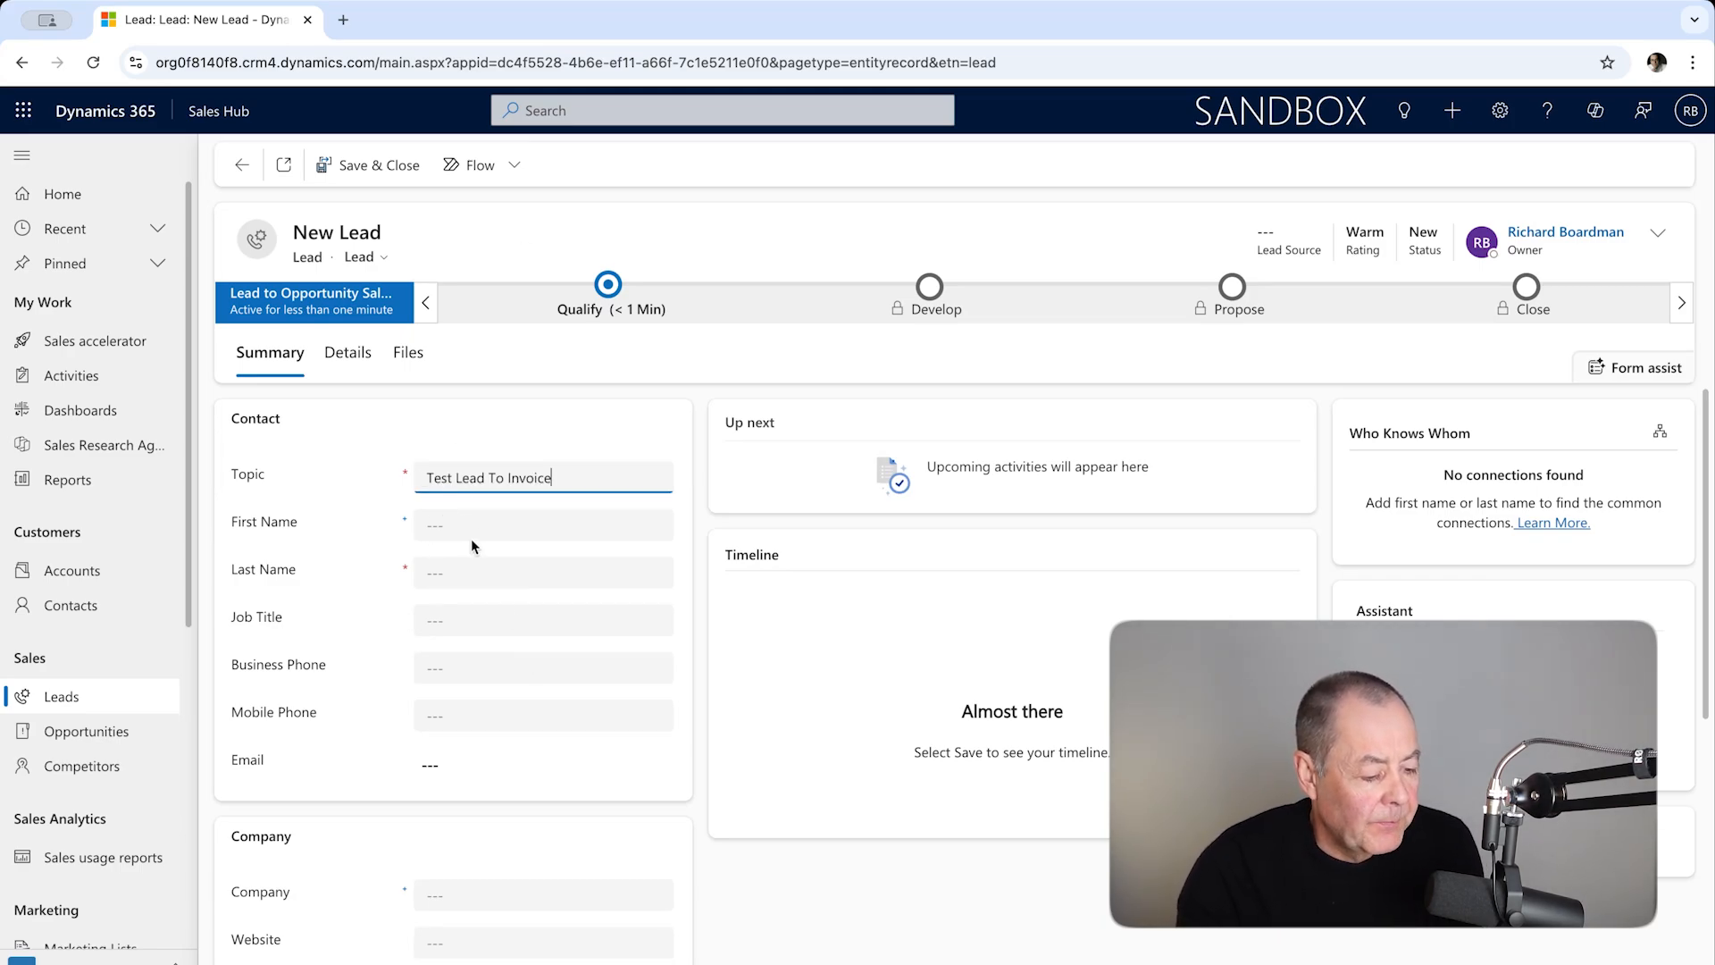
Step: Enter the lead contact's first name and last name
left_click(457, 524)
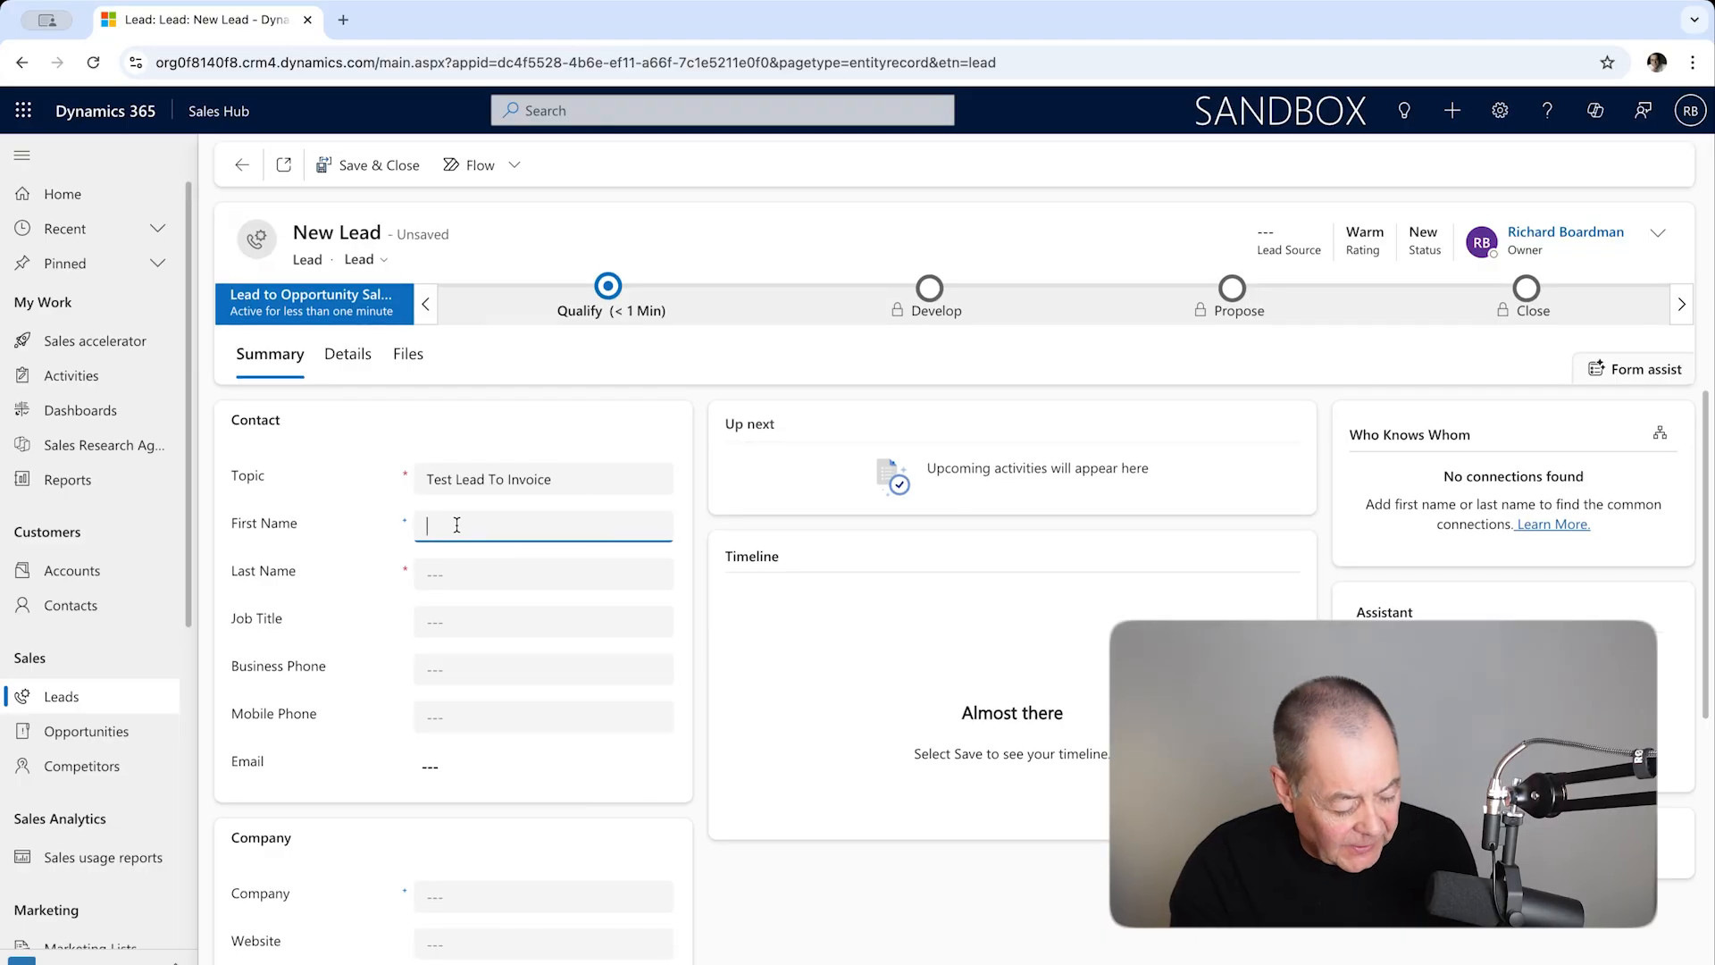
type("Rich")
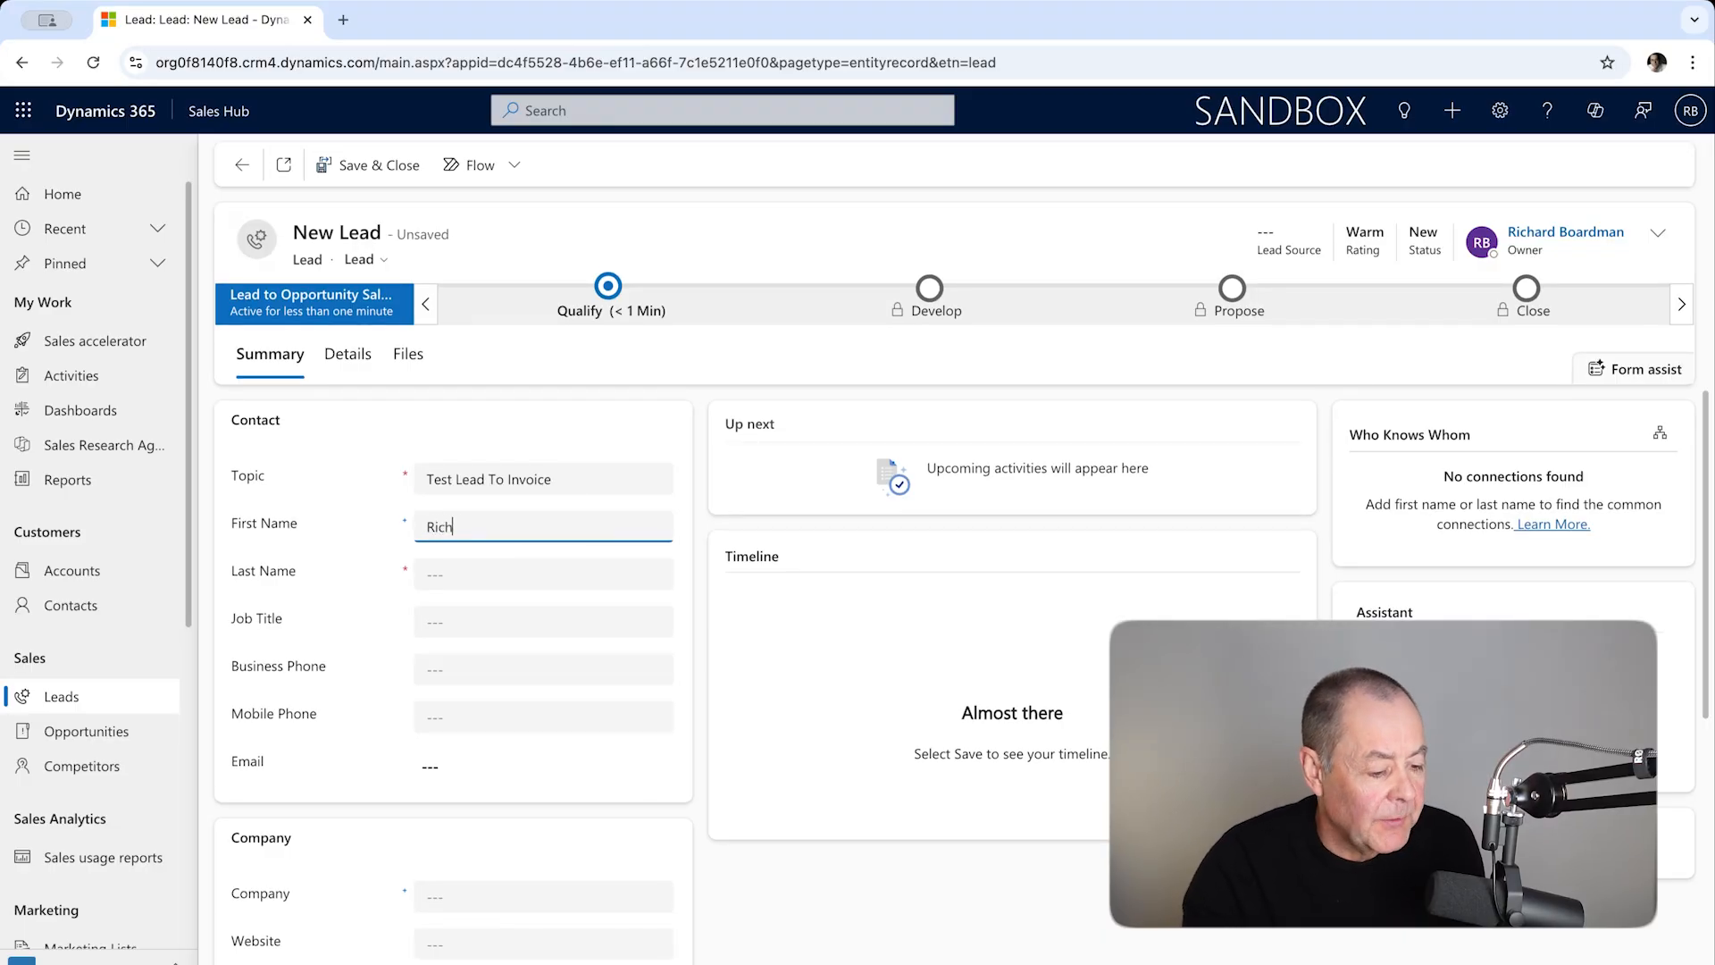
left_click(439, 574)
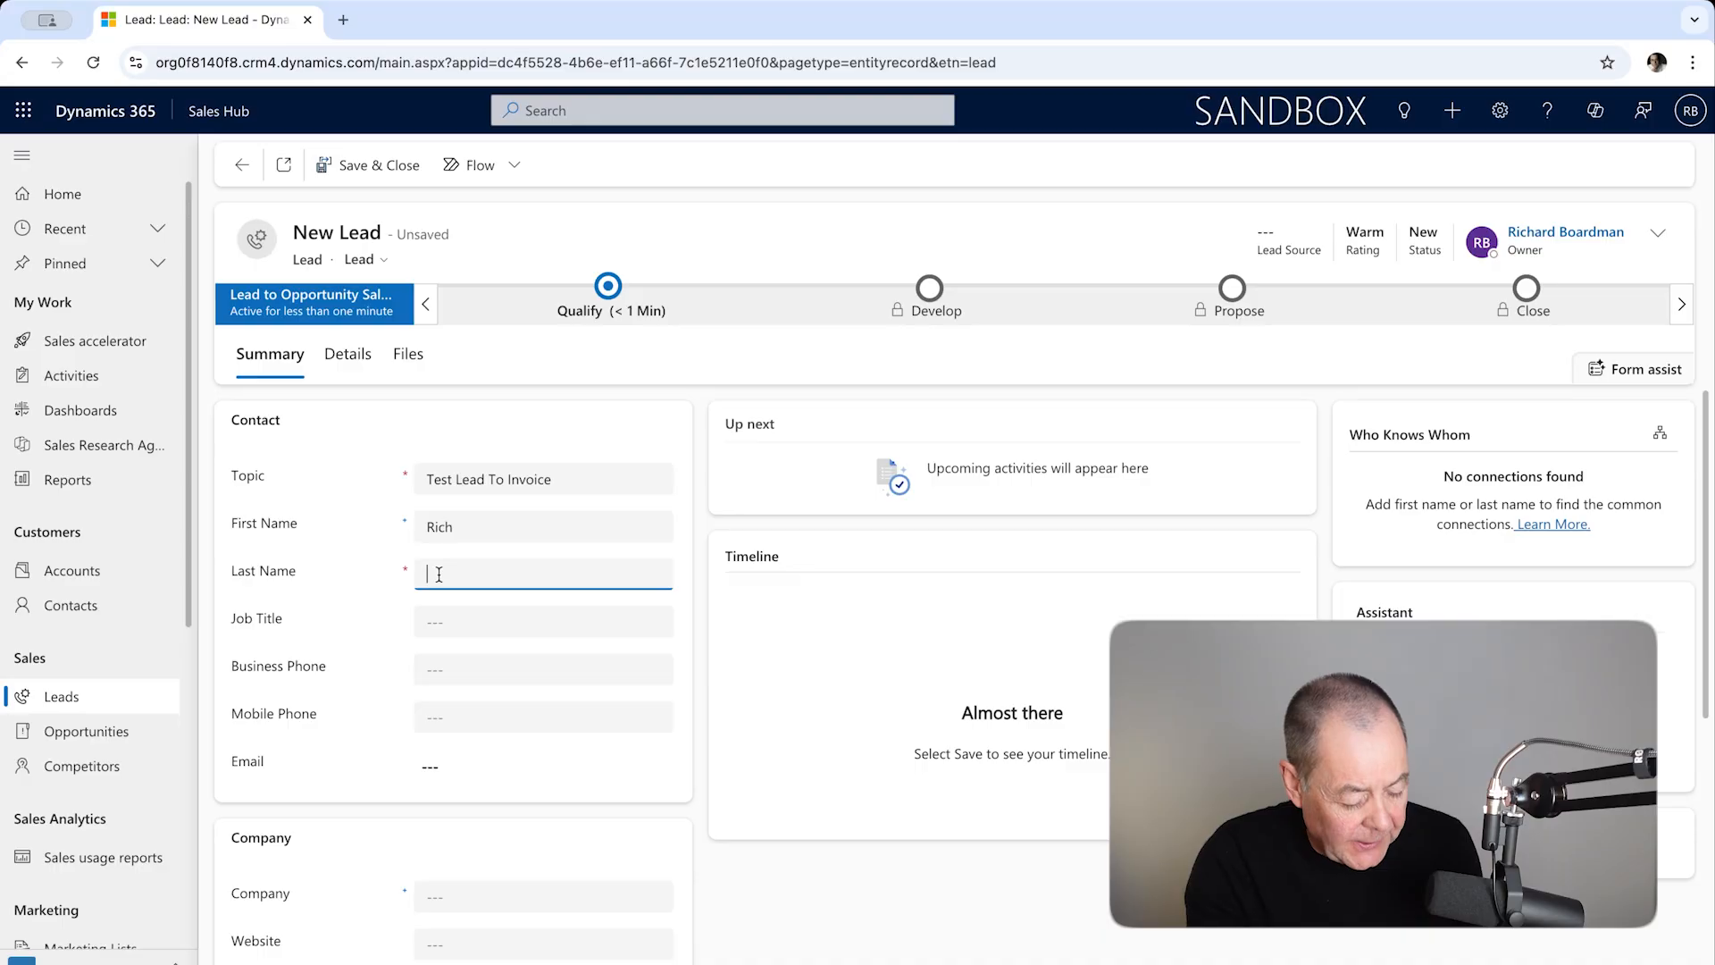
type("BBBB")
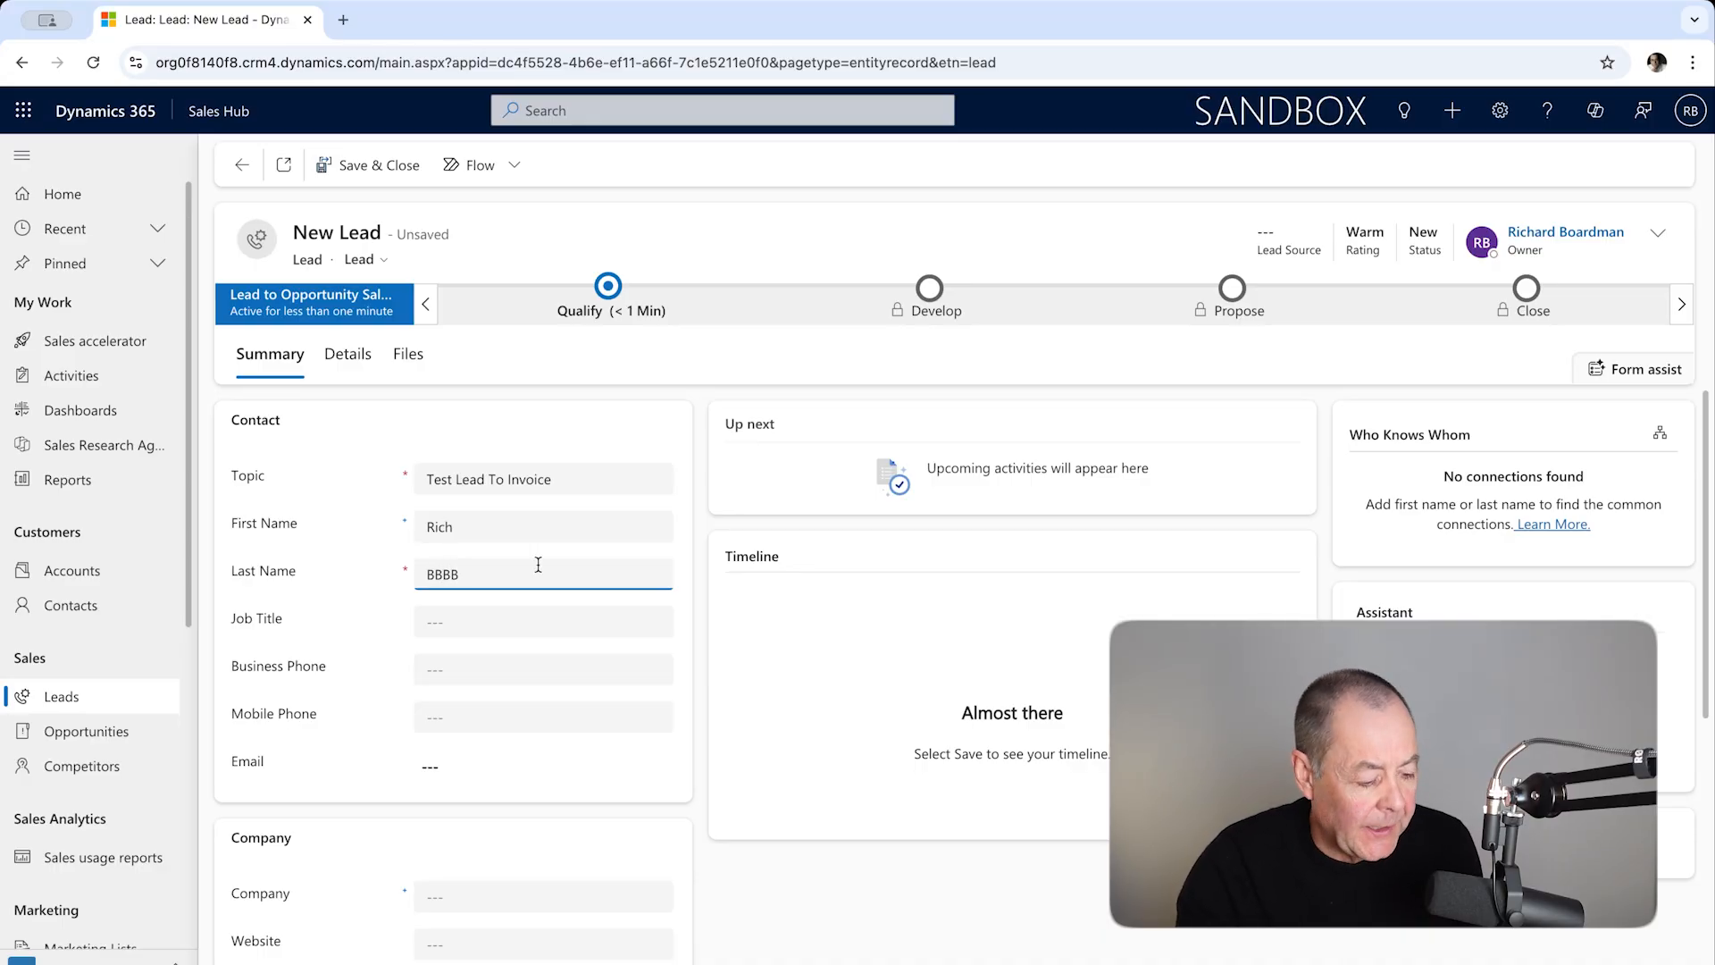
Step: Set the company to "New One" and save and close the lead
left_click(456, 896)
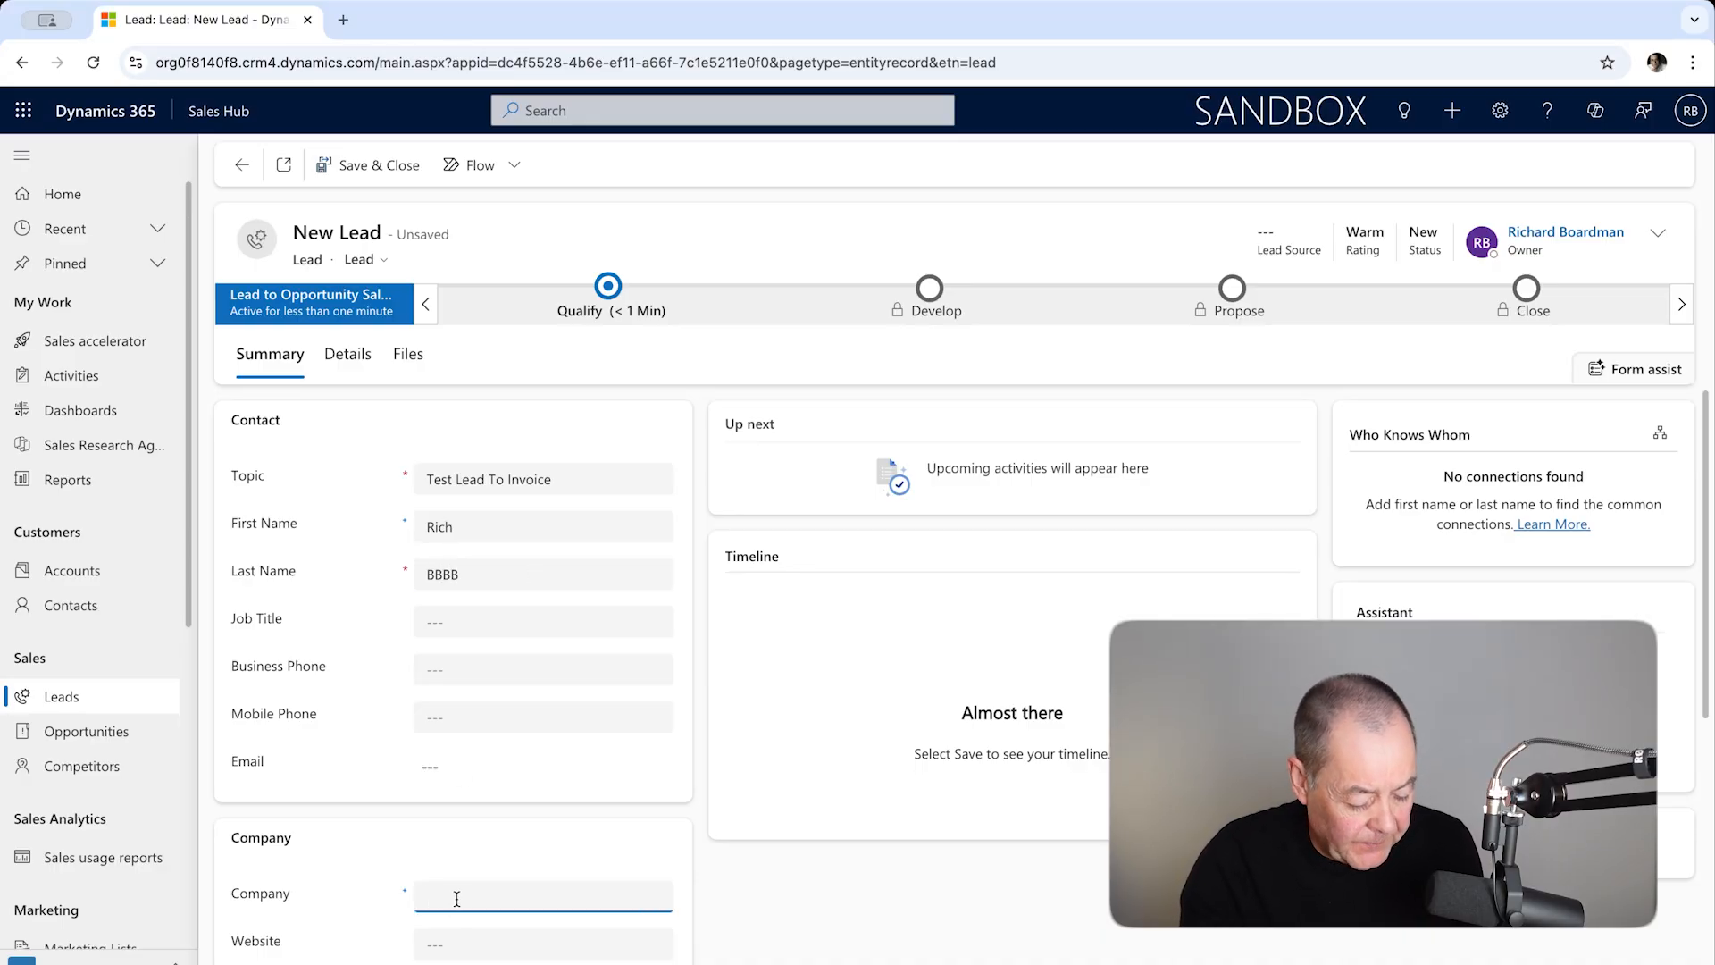
type("New")
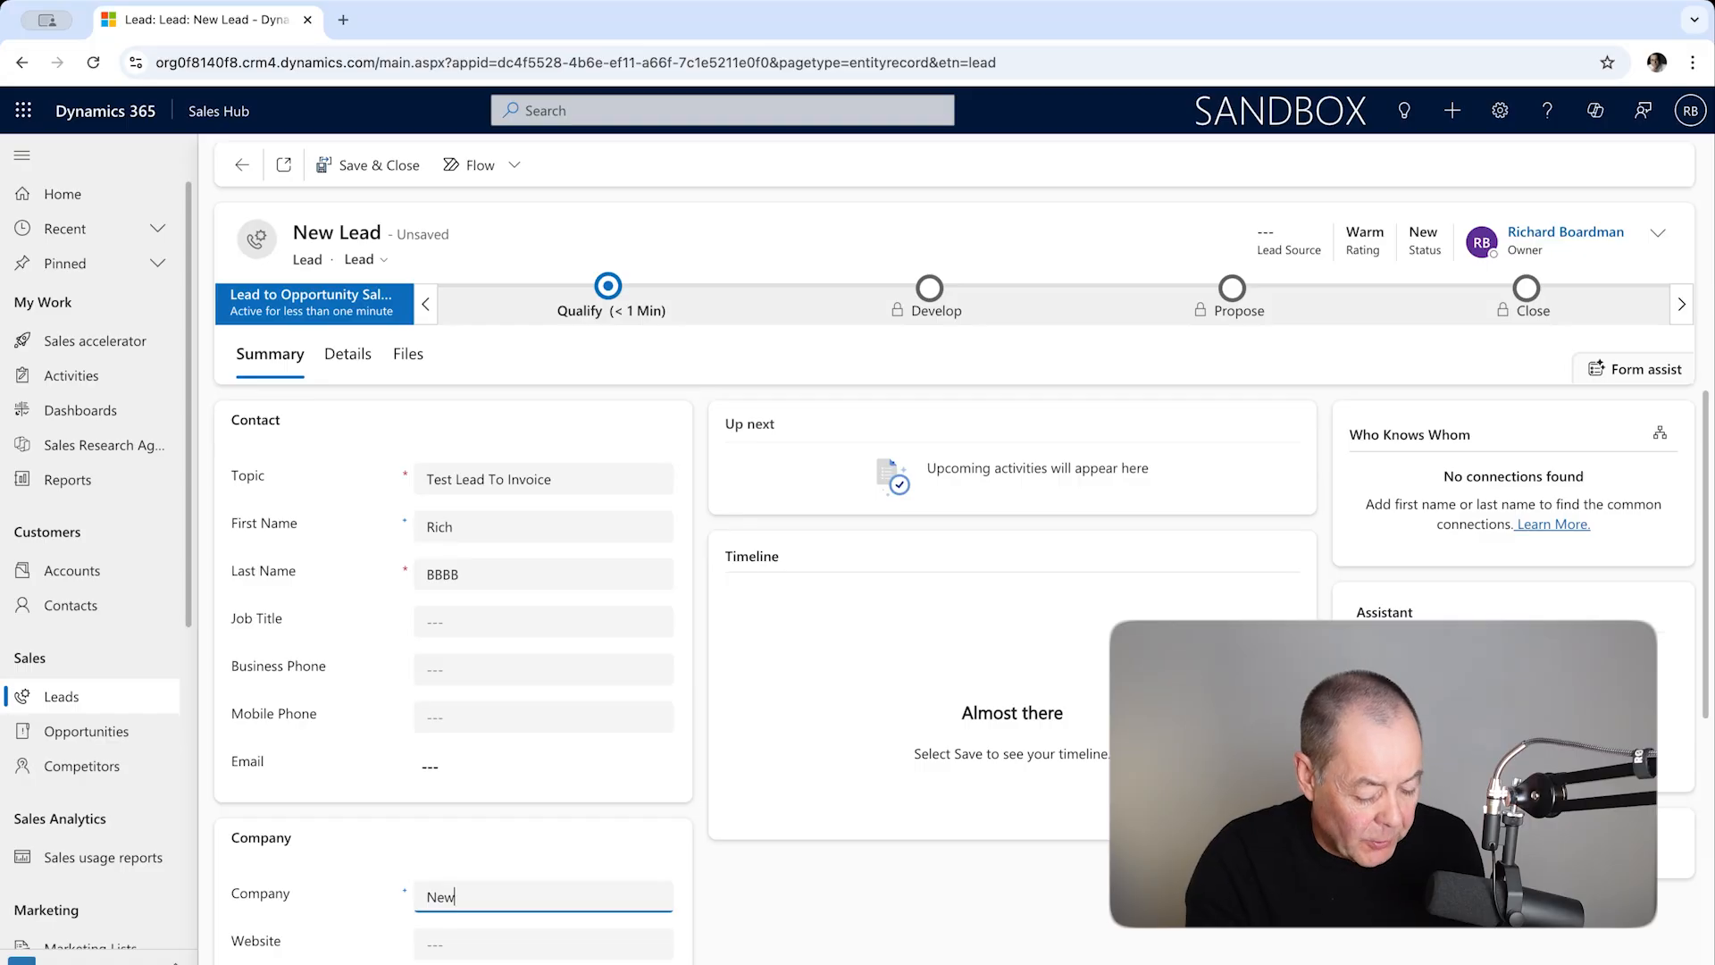
type(" One")
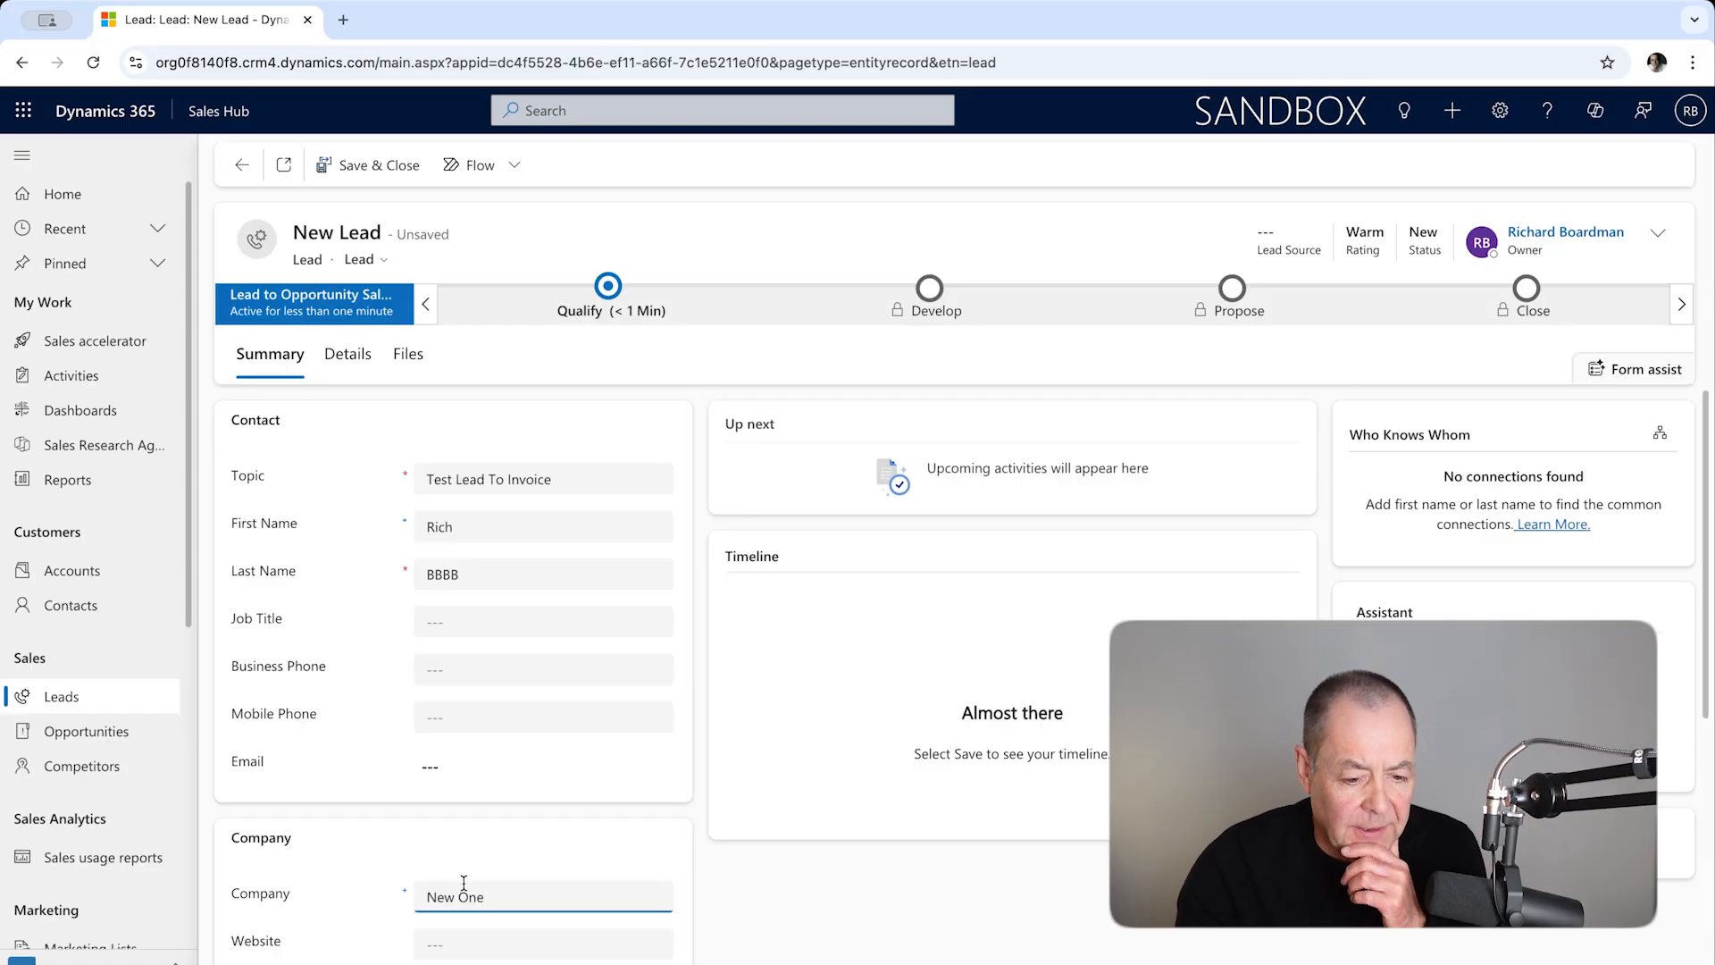
left_click(374, 174)
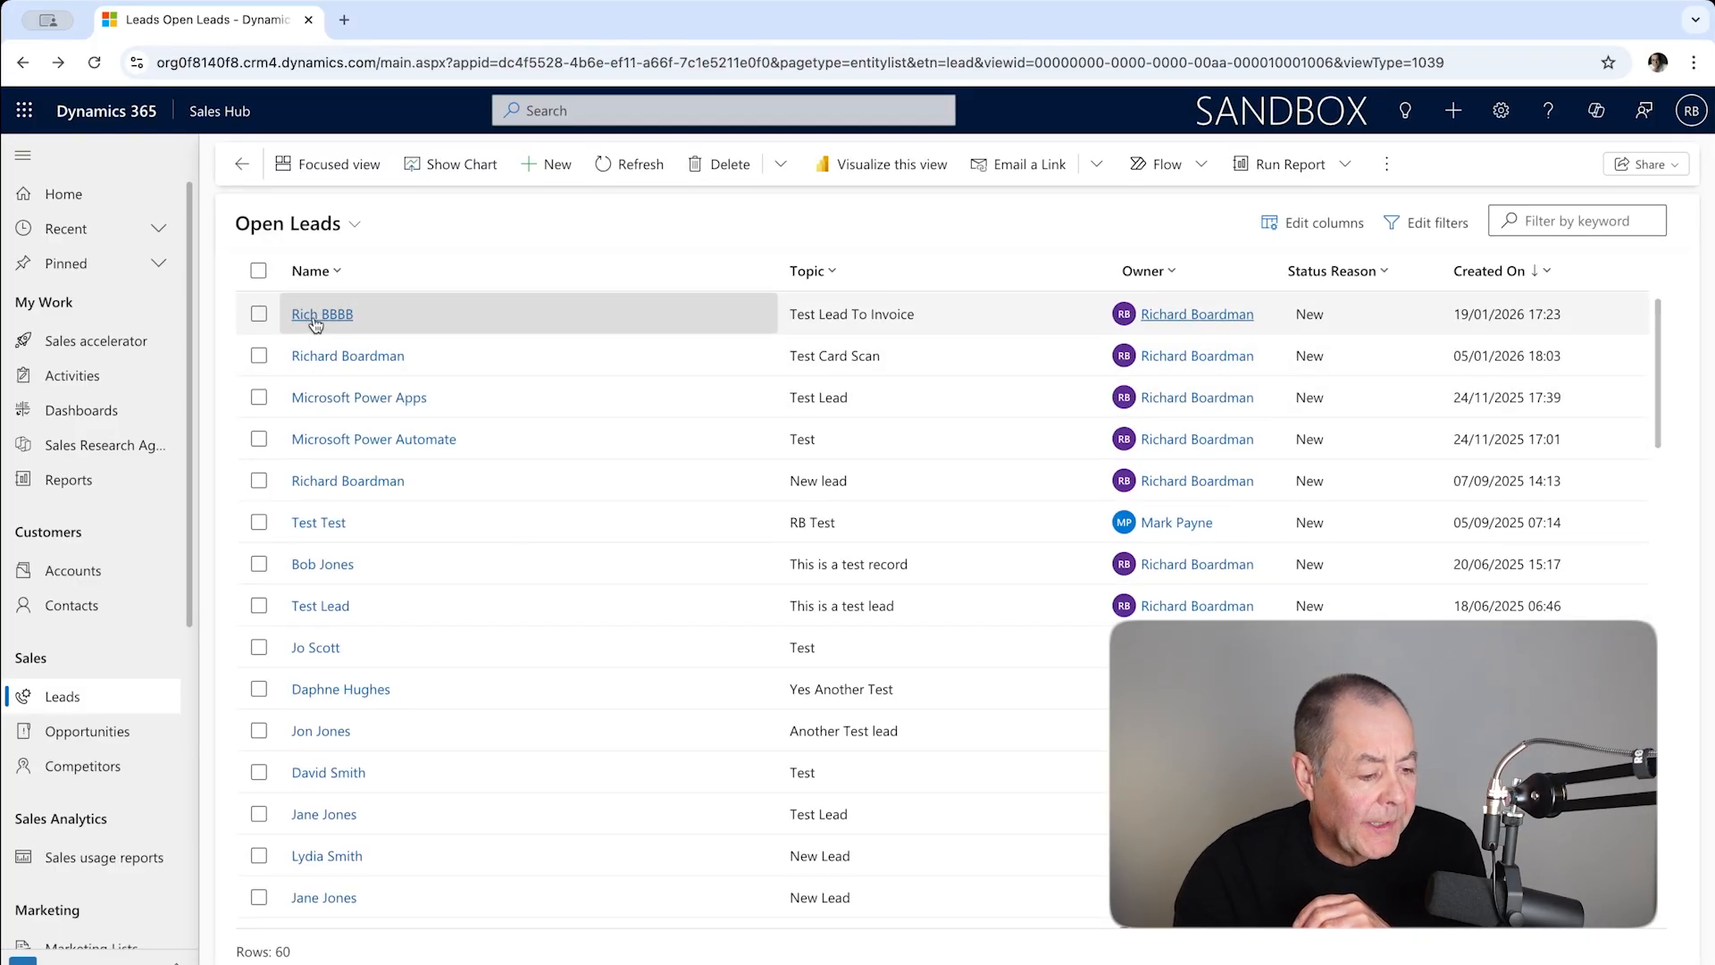
Step: Qualify the new lead, ignoring the matched existing account, creating a new account, contact and opportunity
left_click(315, 318)
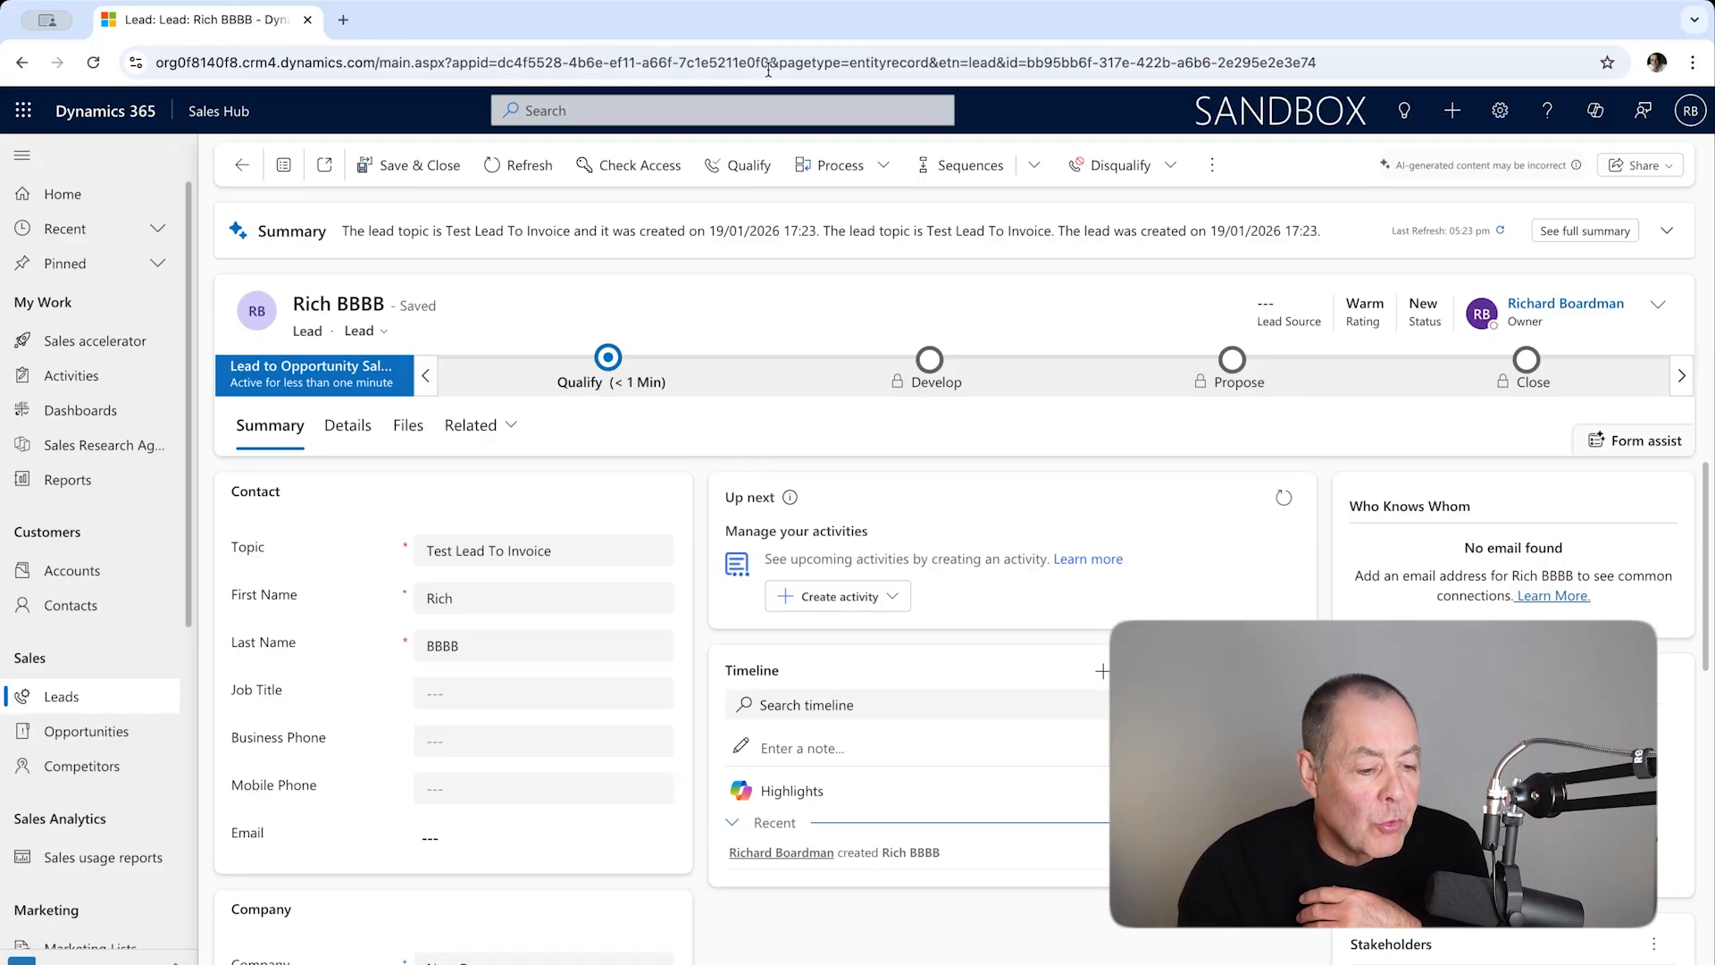
left_click(736, 175)
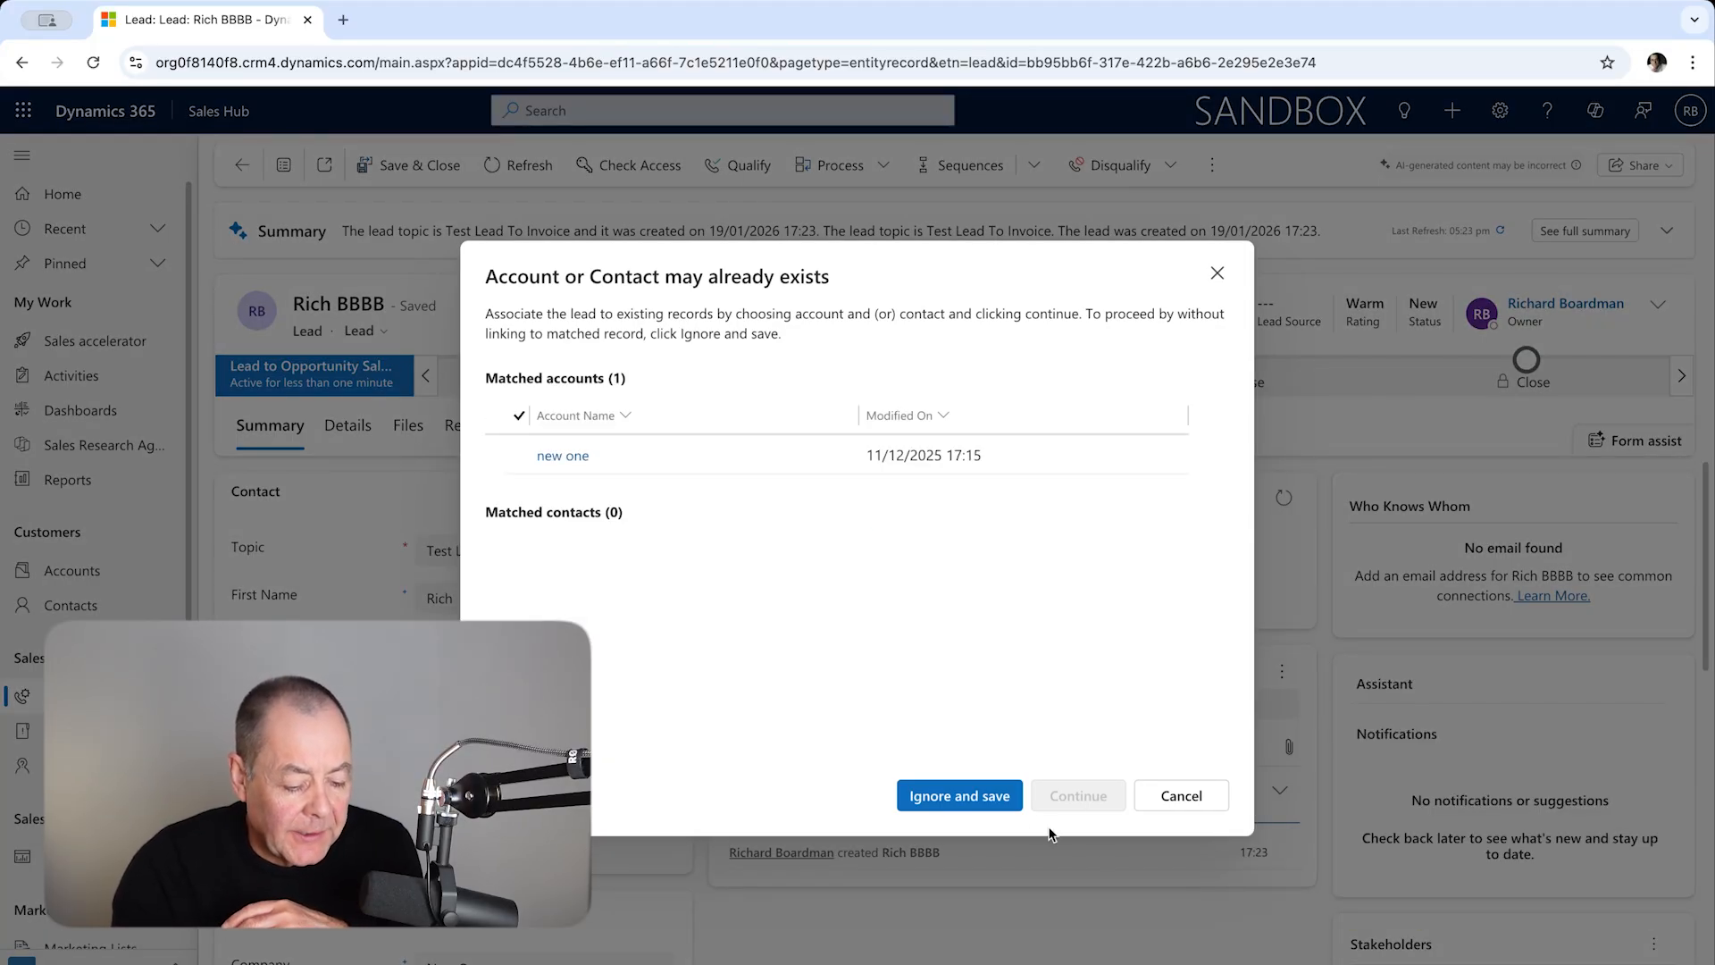
left_click(987, 808)
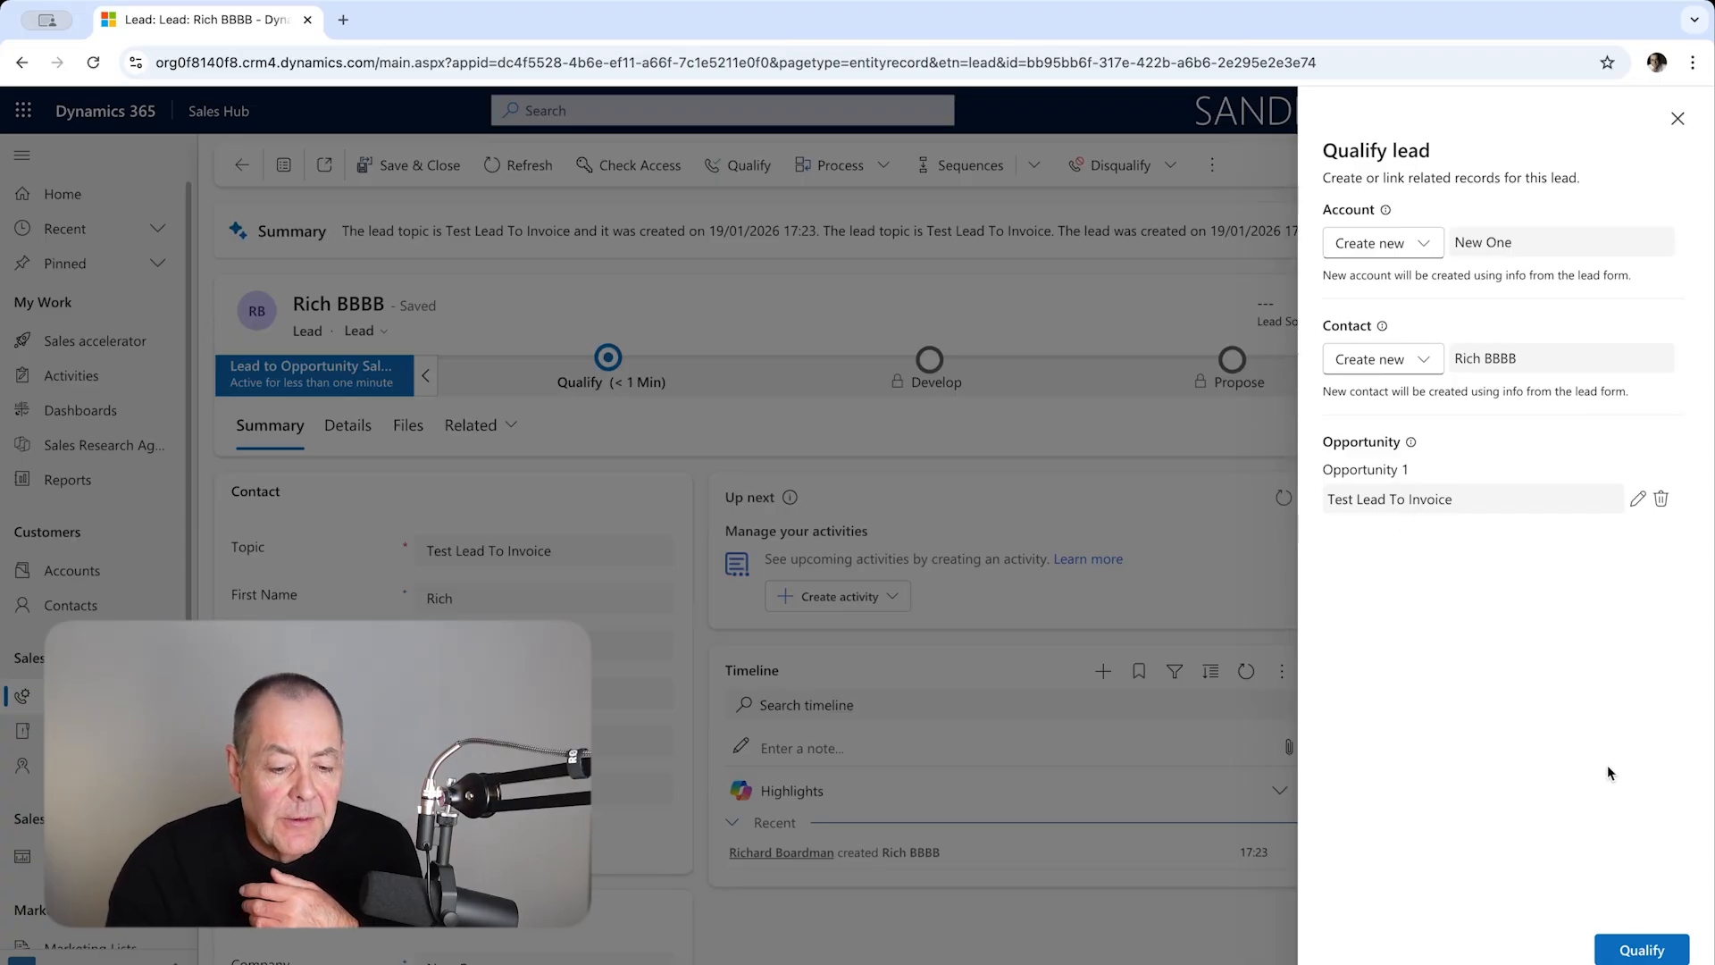
left_click(1658, 952)
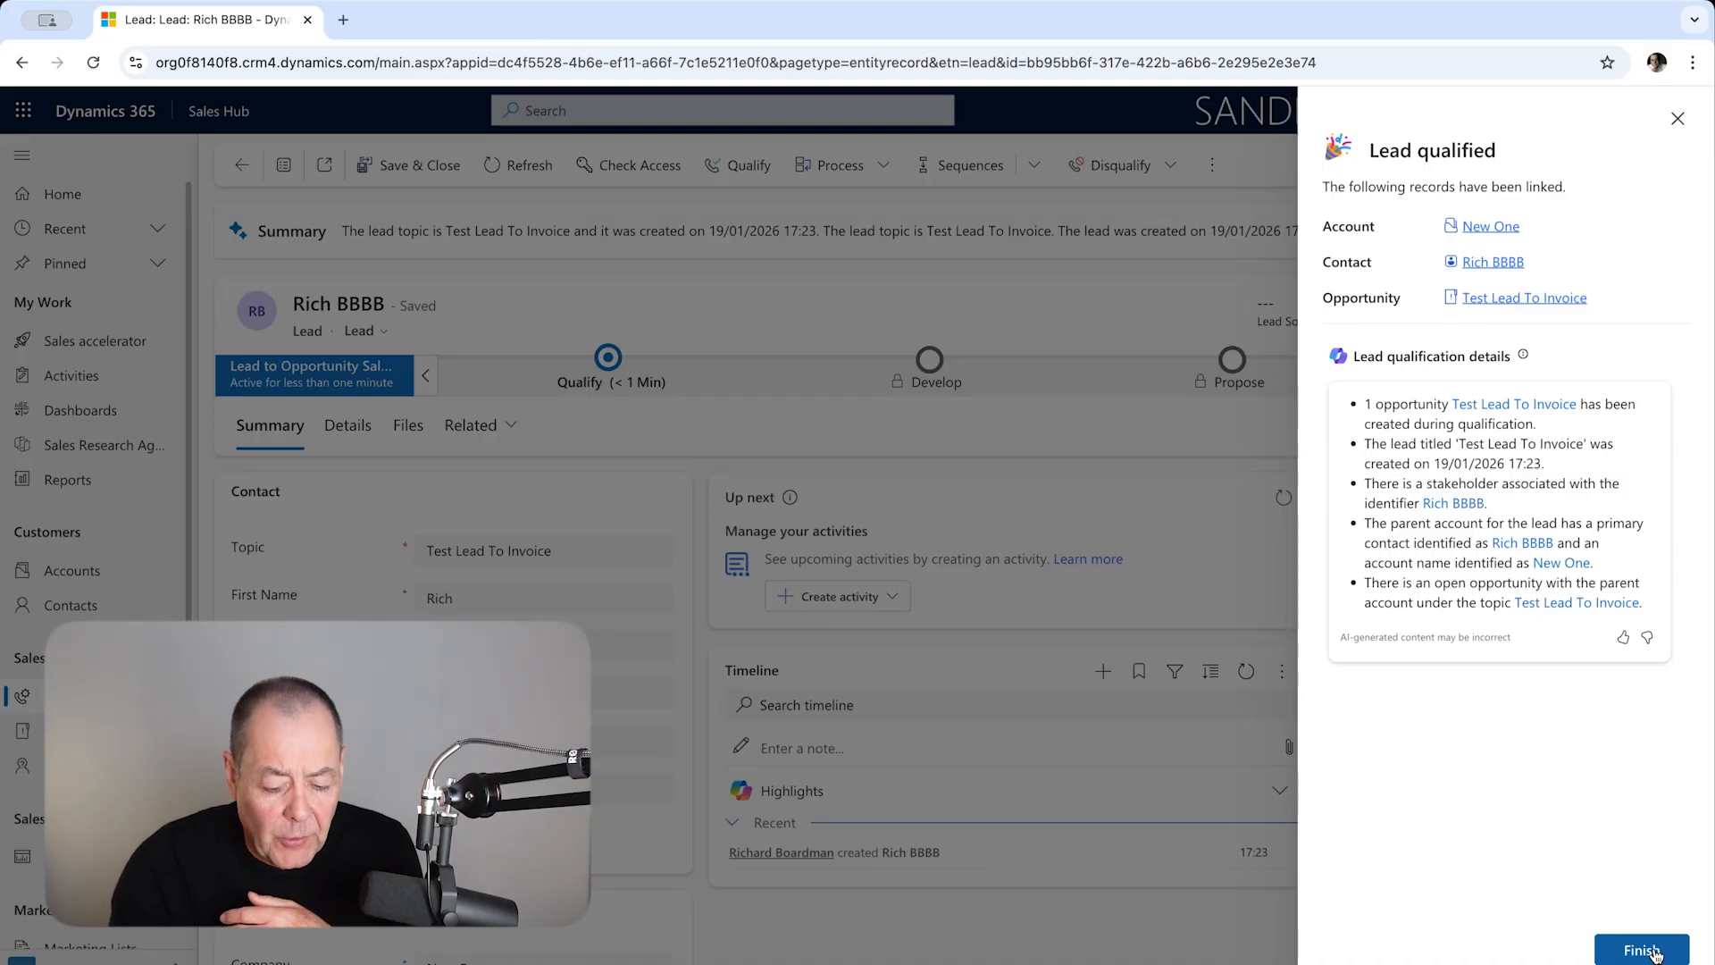
left_click(1644, 949)
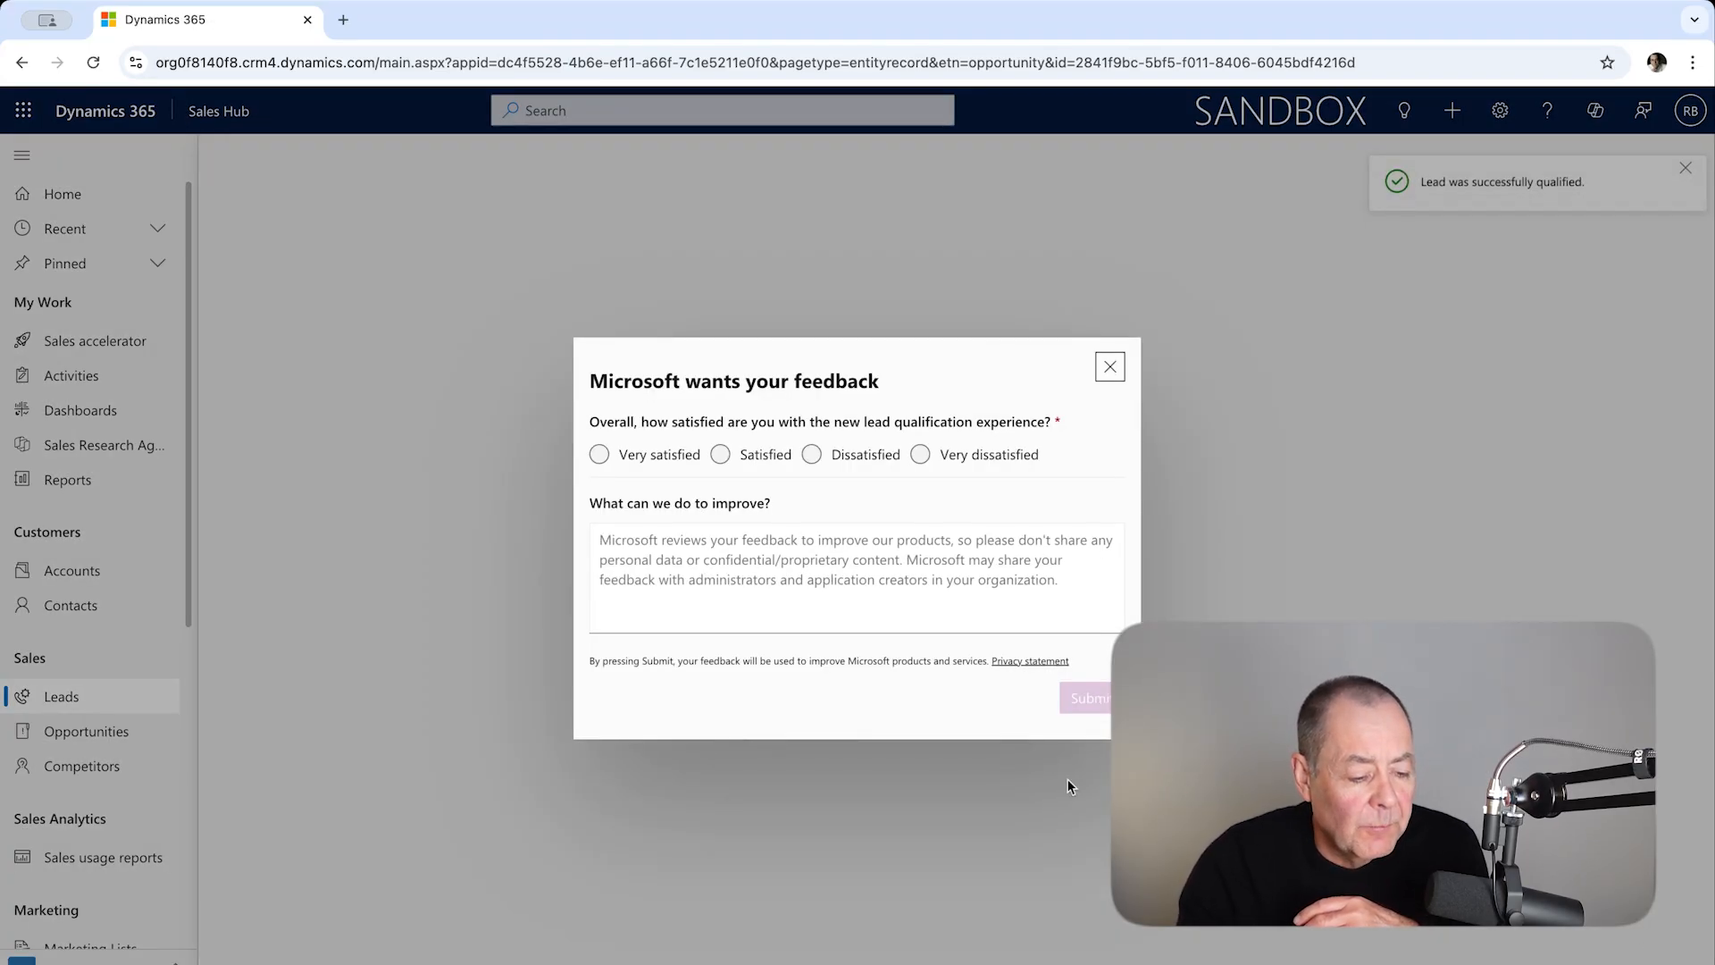
left_click(1110, 366)
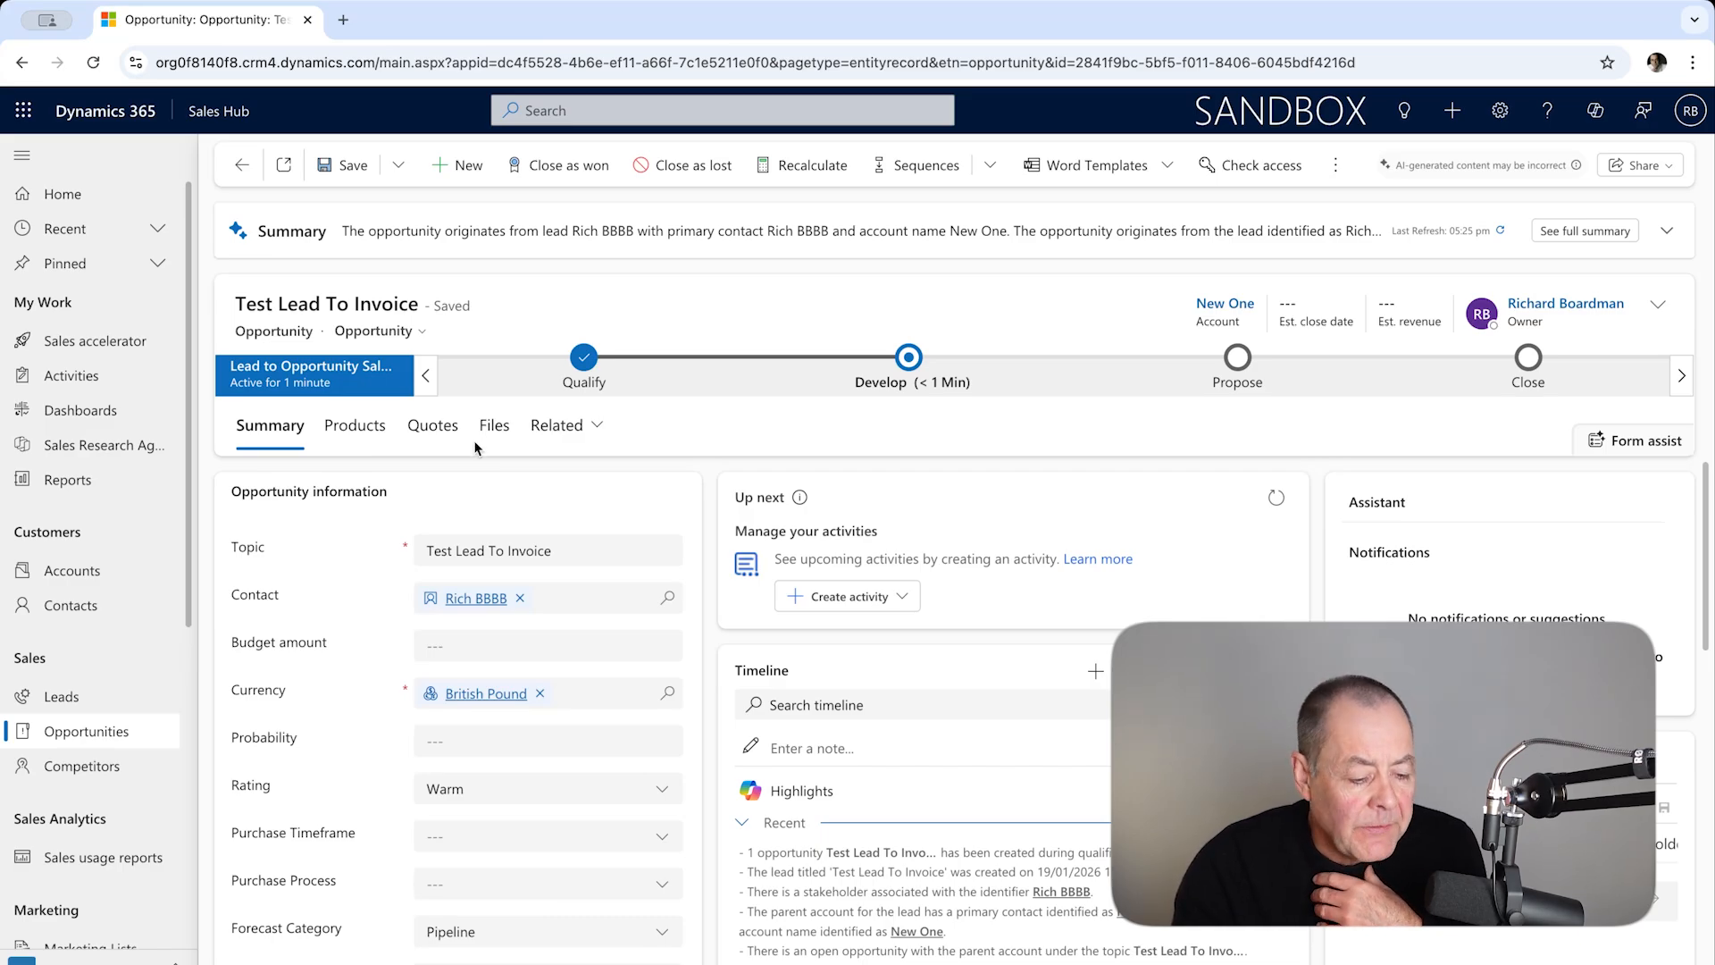
Step: Assign the opportunity's price list as "RB Test Price-List" and save the opportunity
left_click(361, 438)
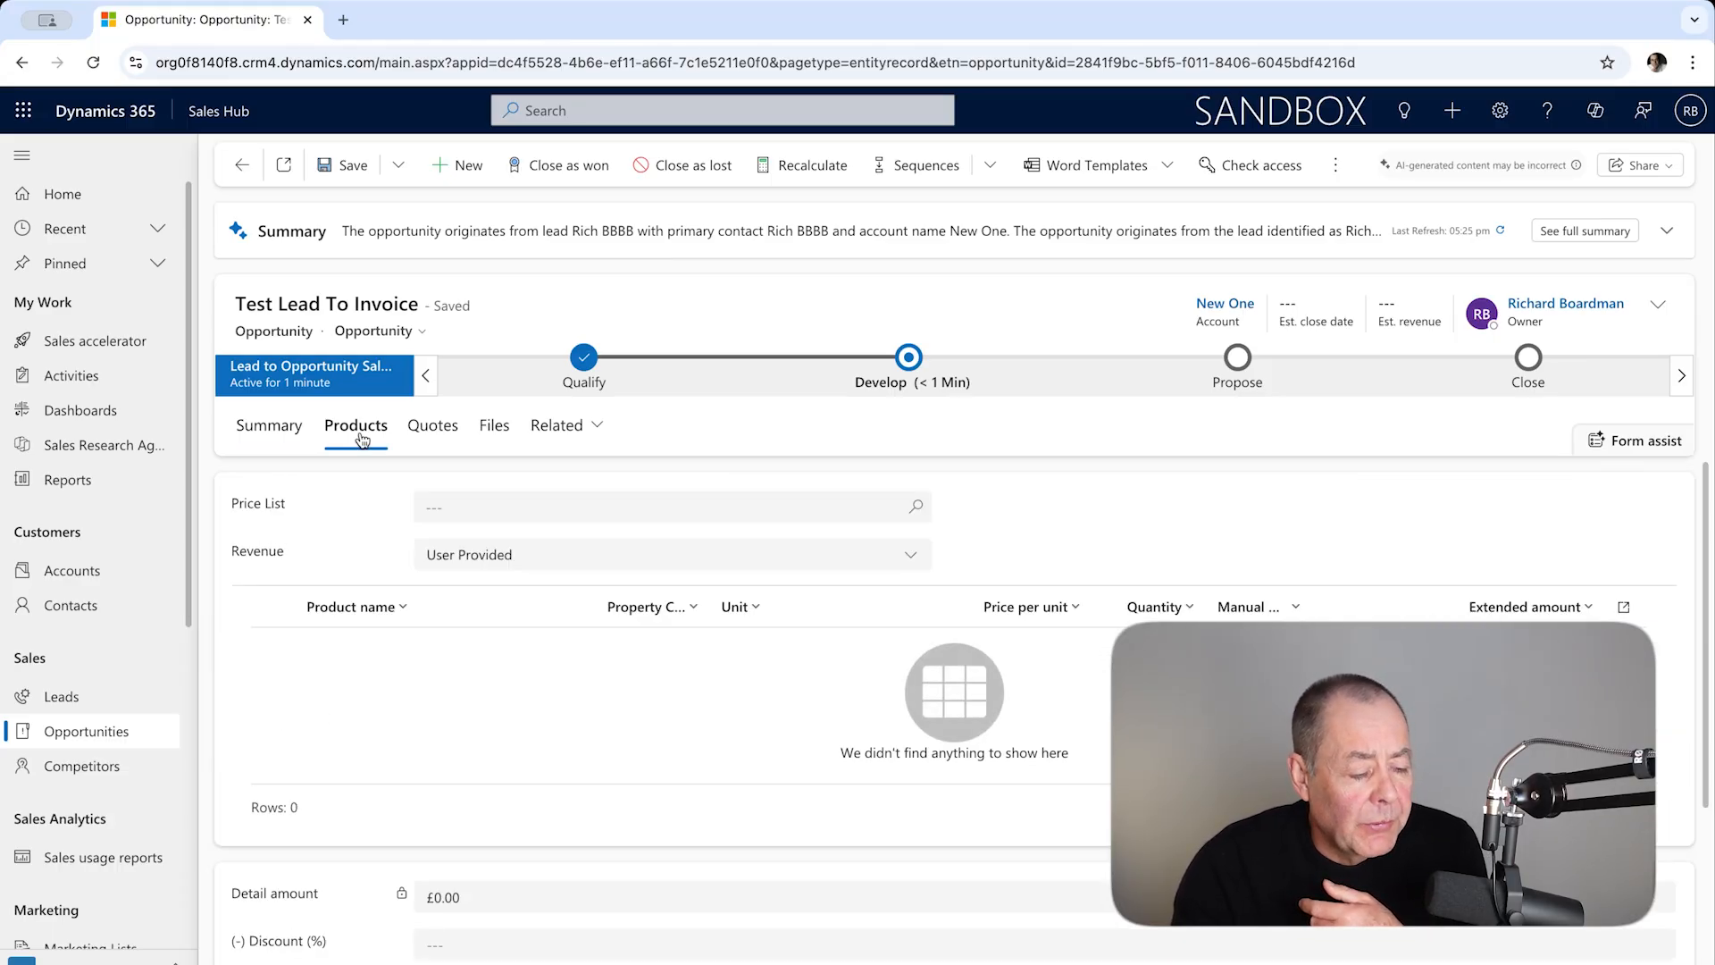
scroll(539, 475, "down", 3)
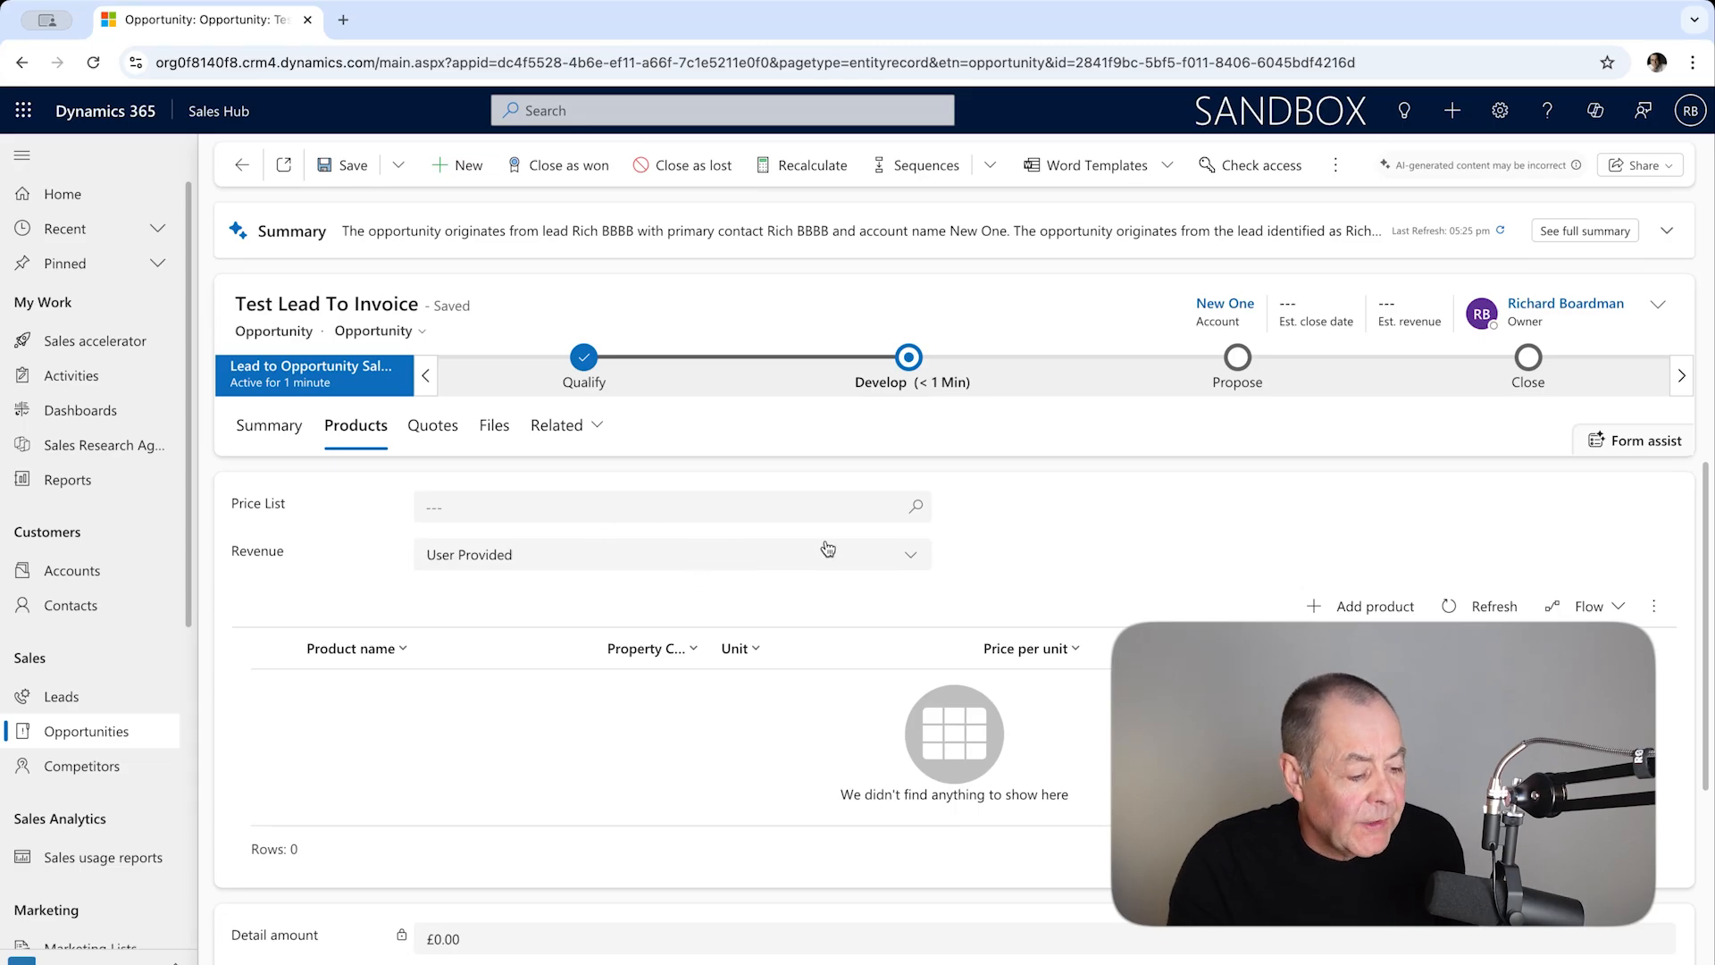
left_click(917, 508)
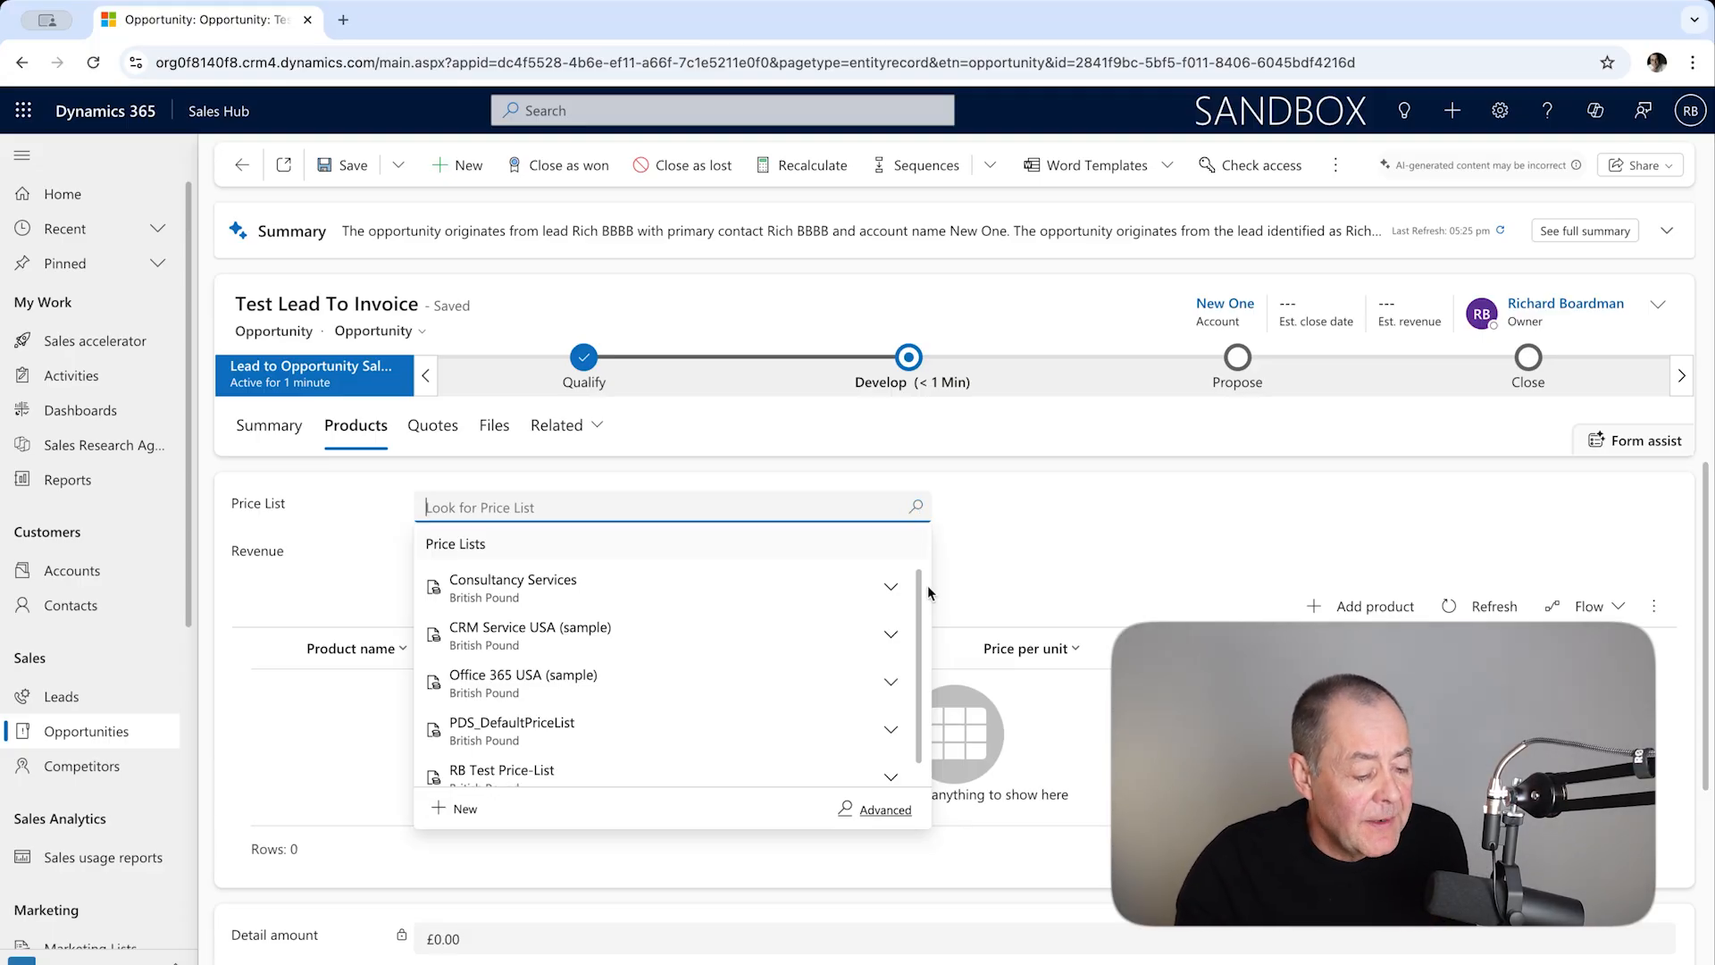
scroll(773, 669, "down", 1)
left_click(559, 757)
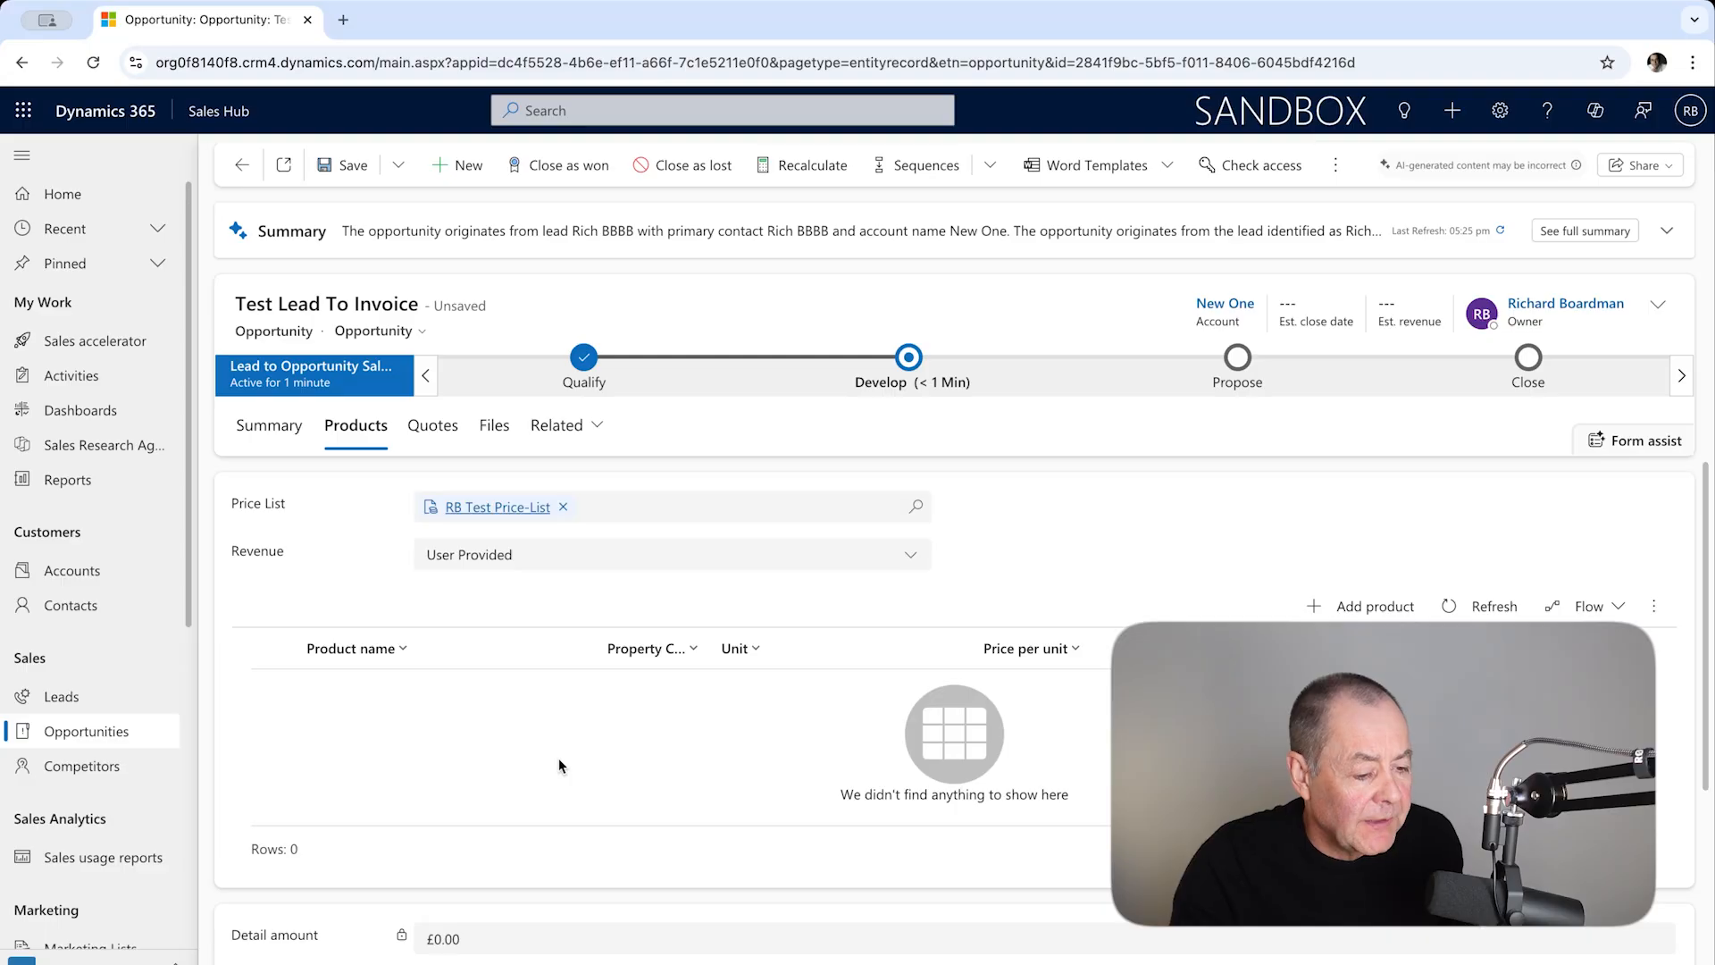
left_click(343, 165)
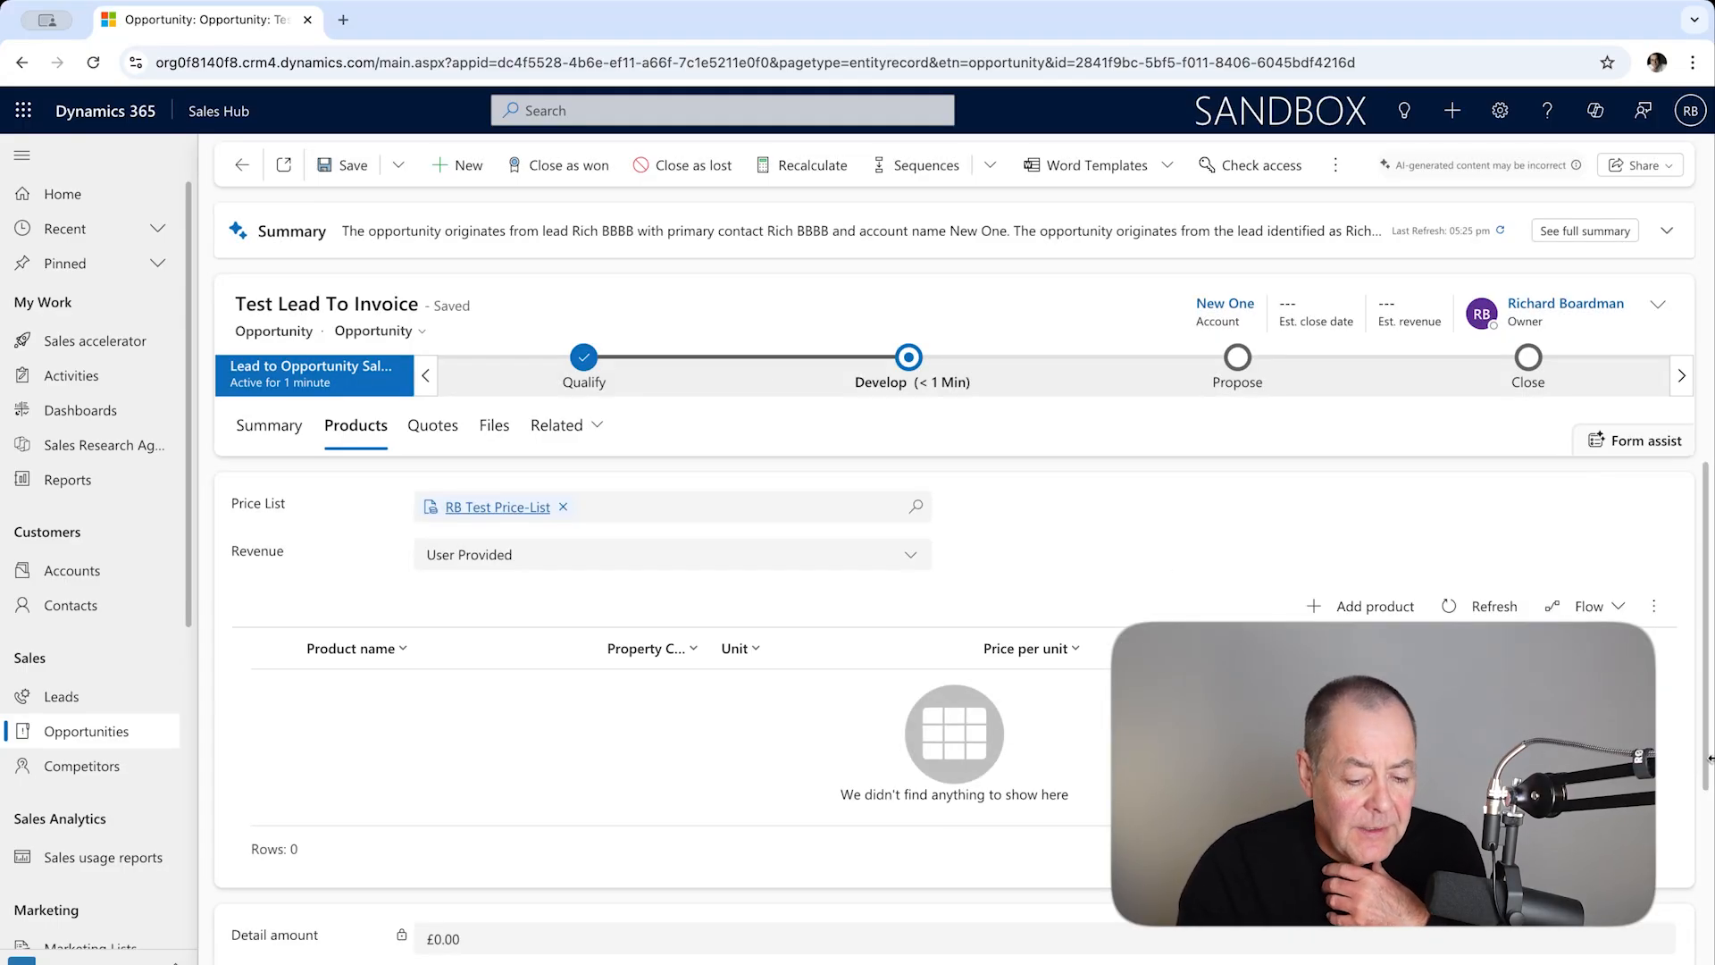
Step: Add Widget 1 as an opportunity product with quantity 100 and save it
left_click(1371, 607)
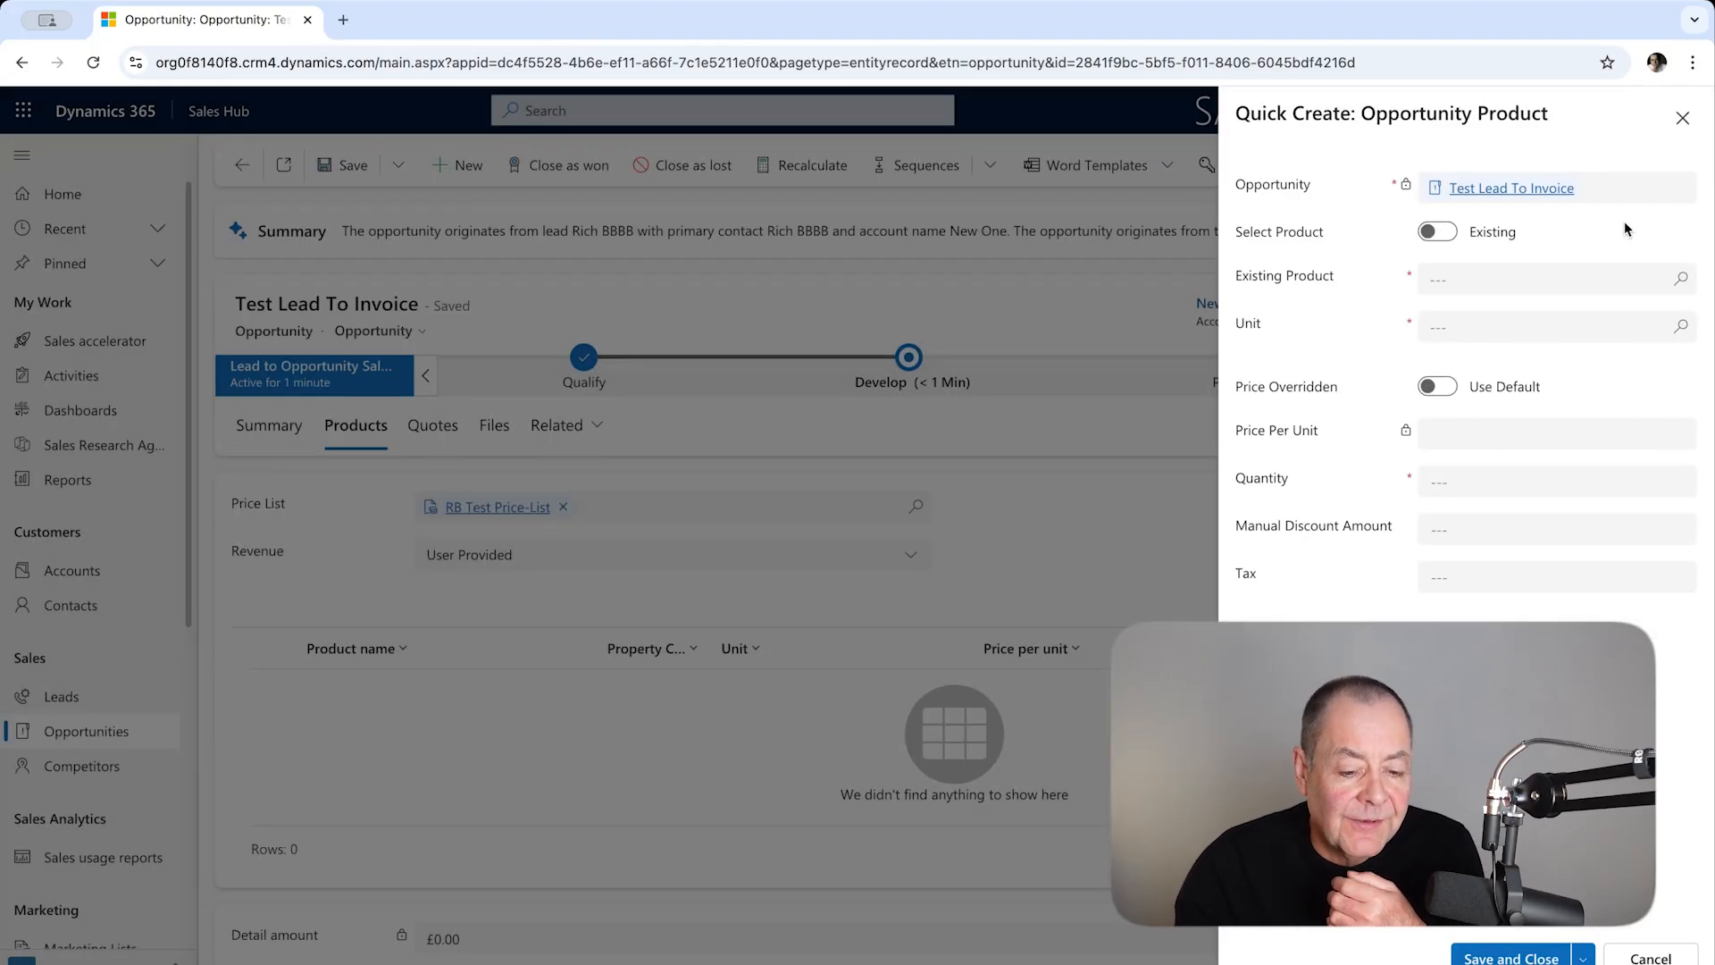
left_click(1683, 281)
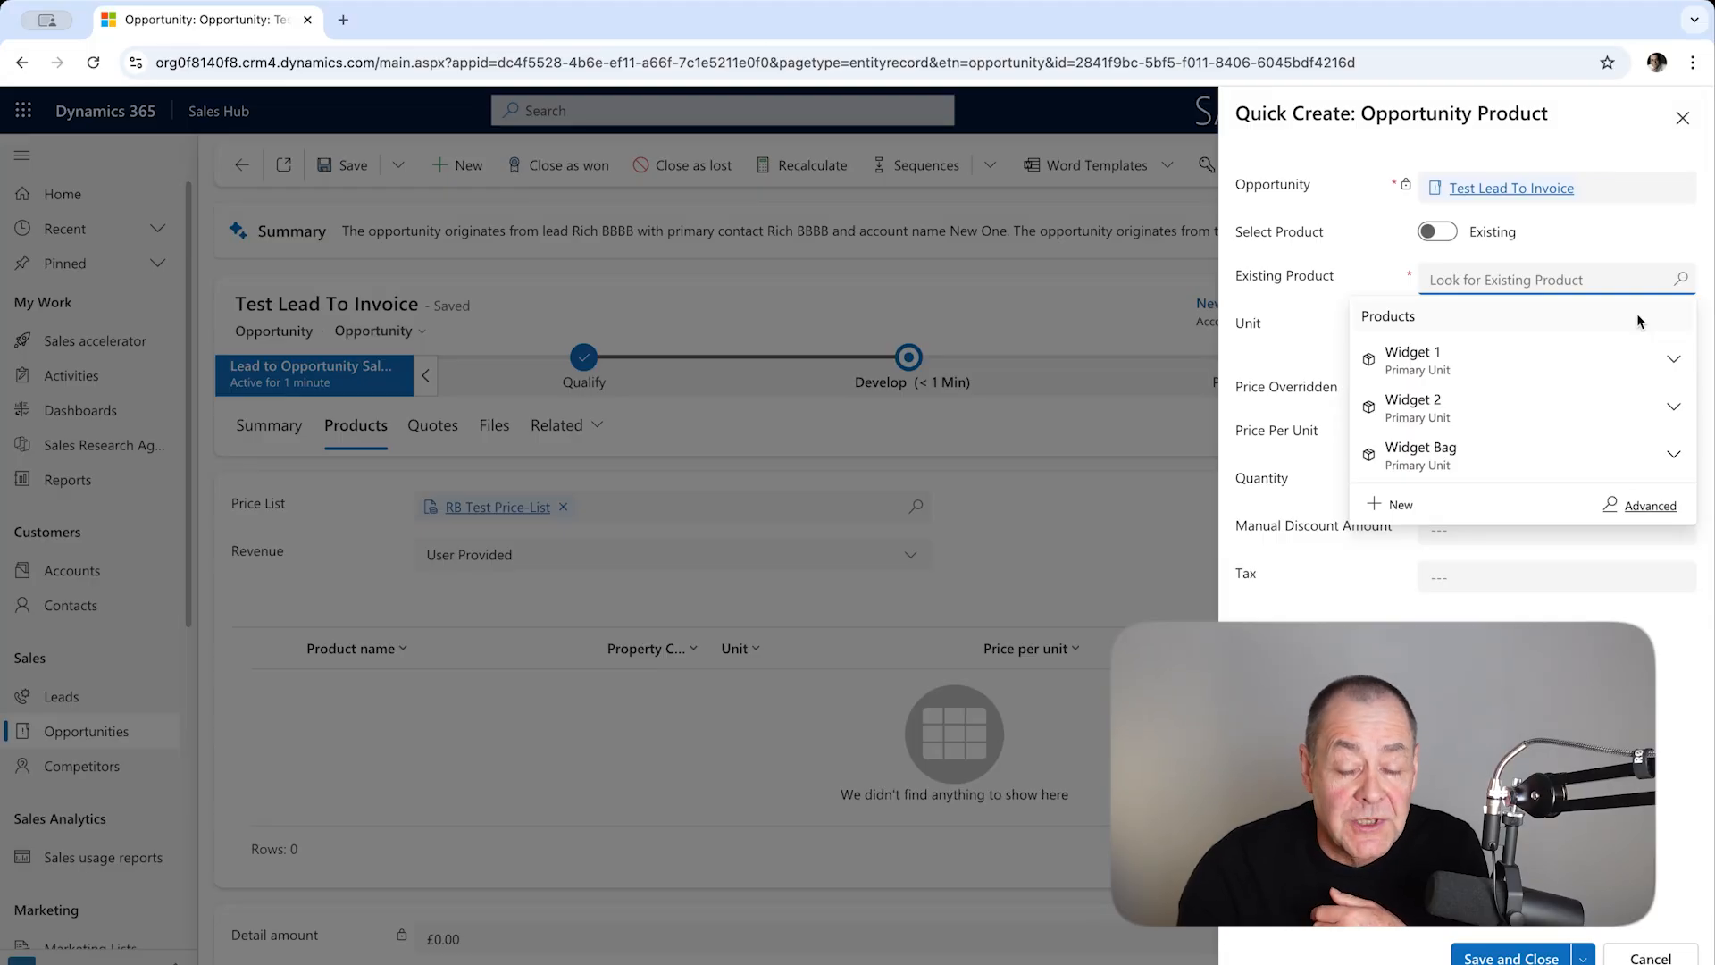
left_click(1572, 361)
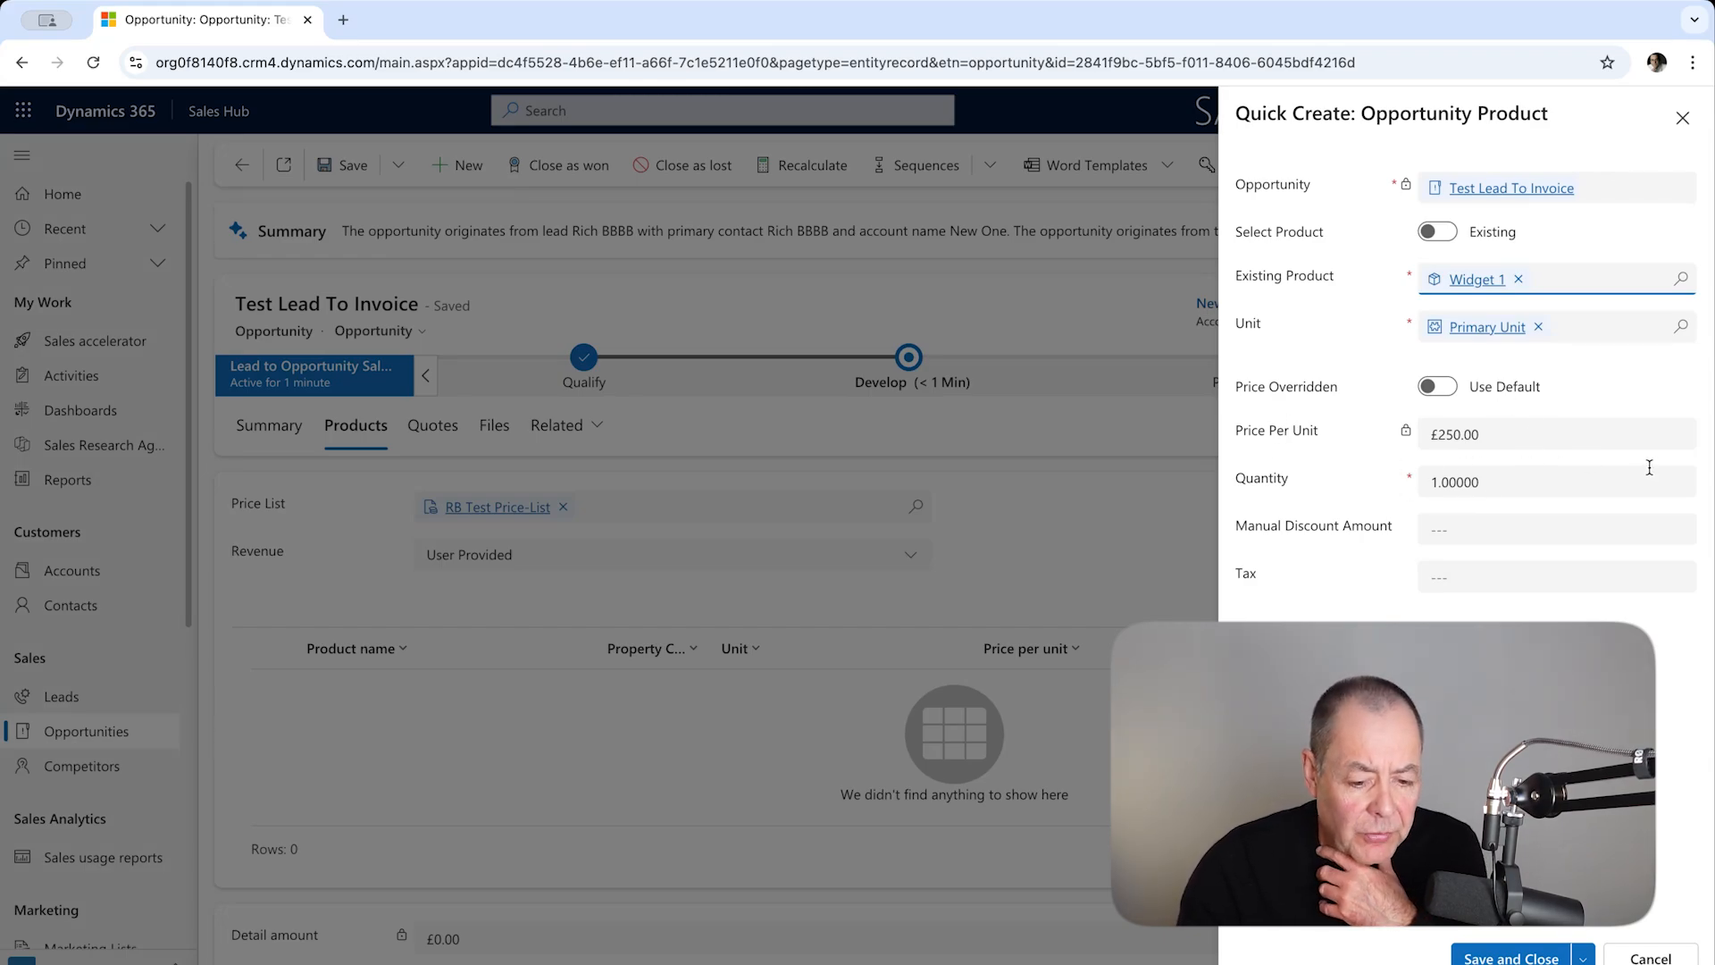
left_click(1436, 482)
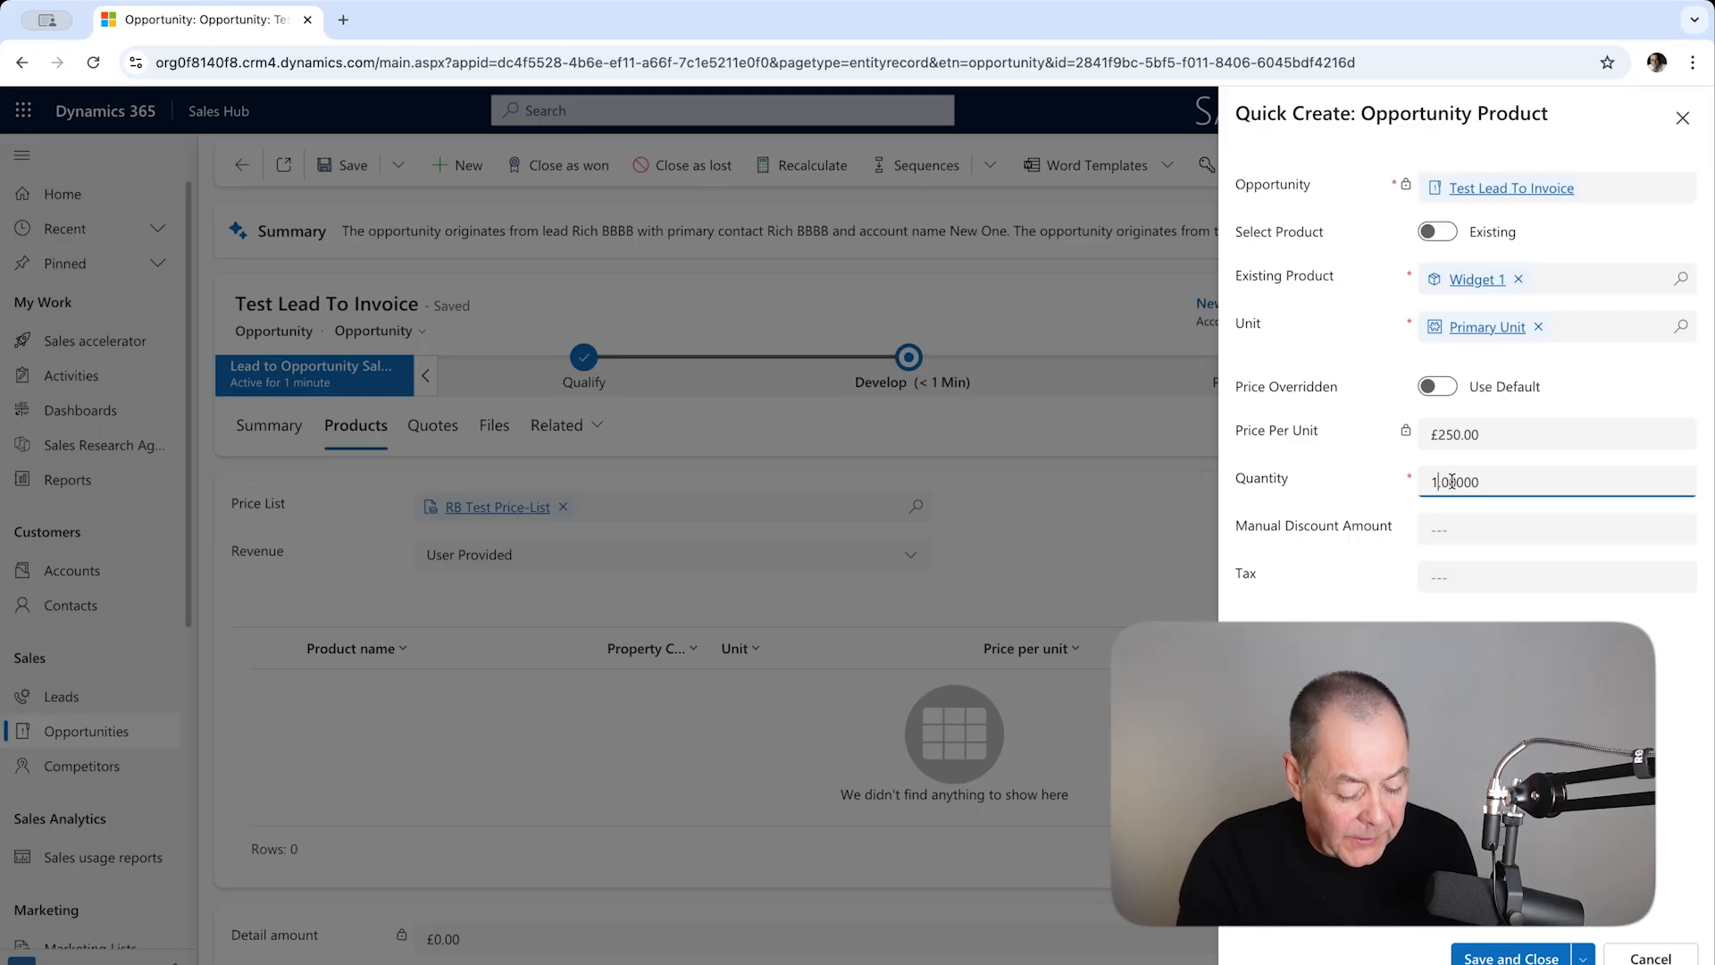
type("00")
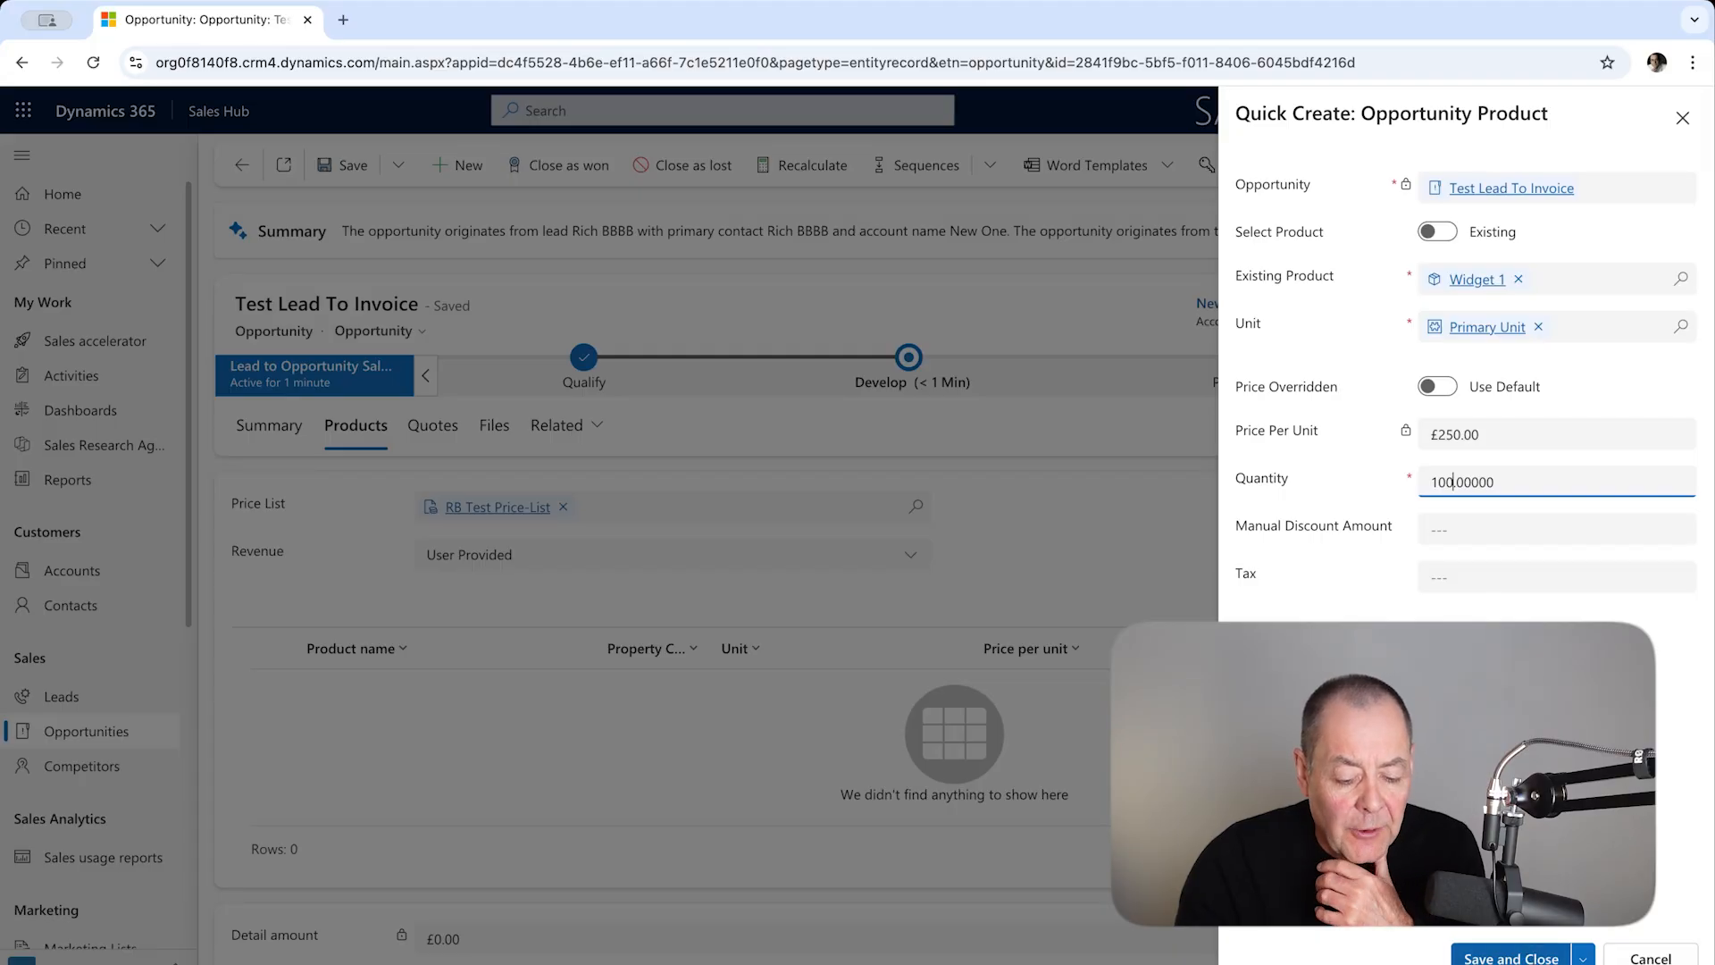
left_click(1510, 958)
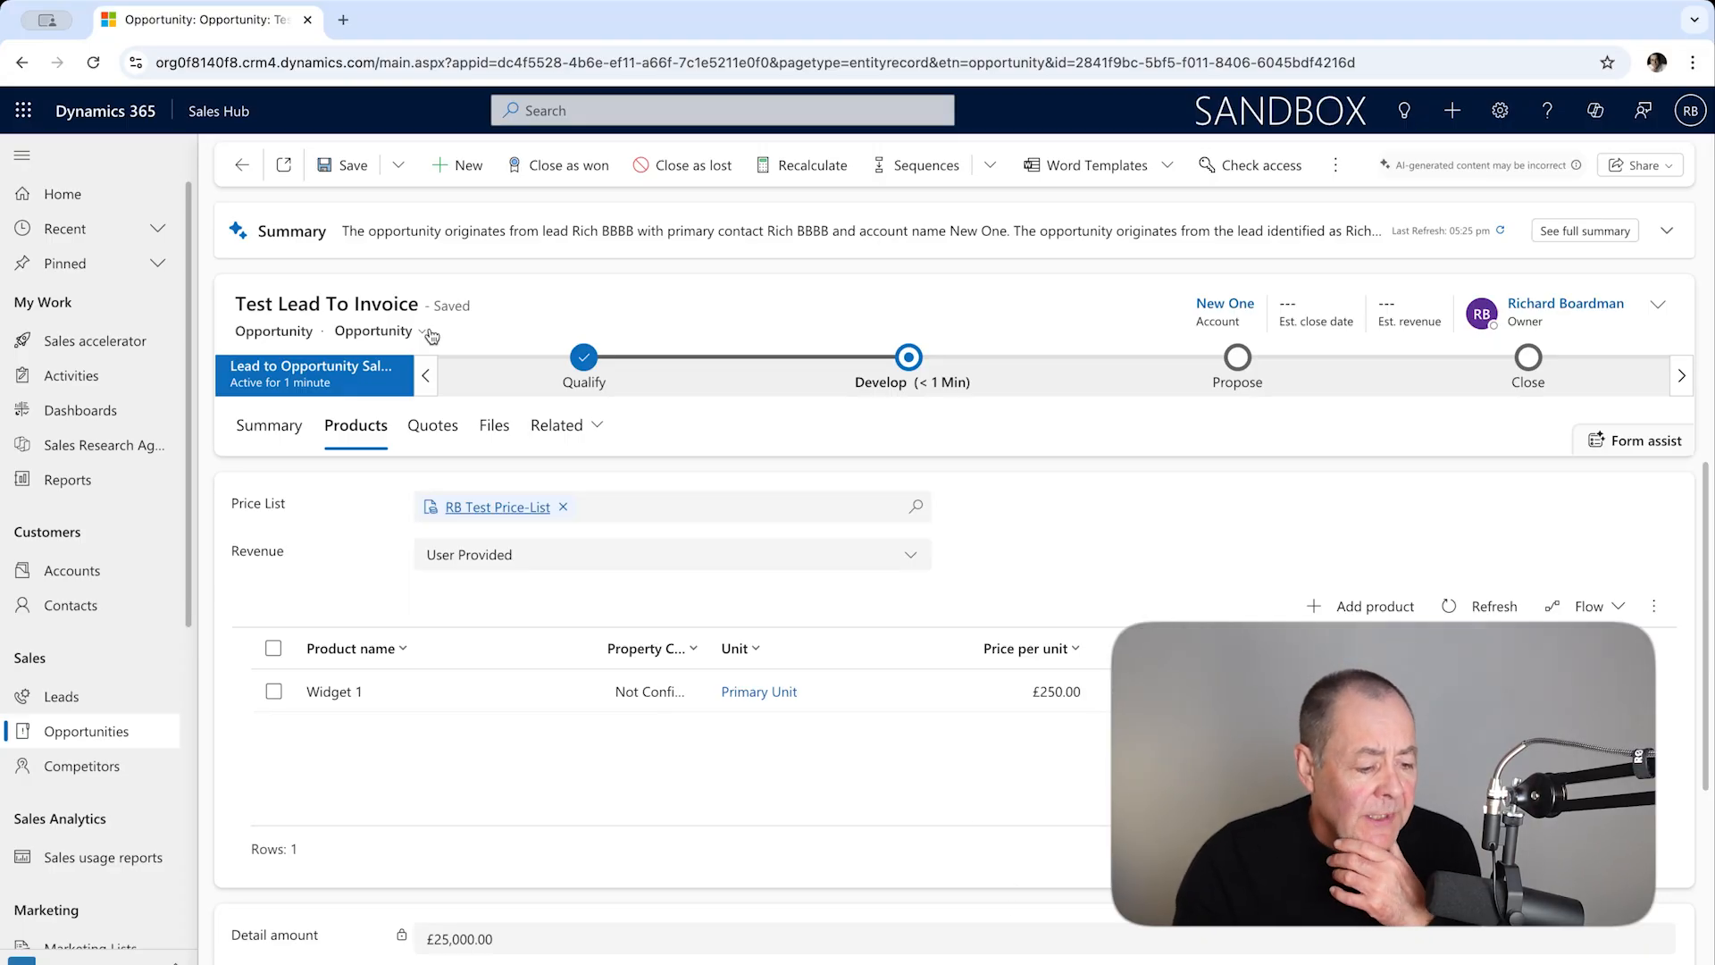
Step: Create a new quote from the opportunity, save it and activate it
left_click(436, 444)
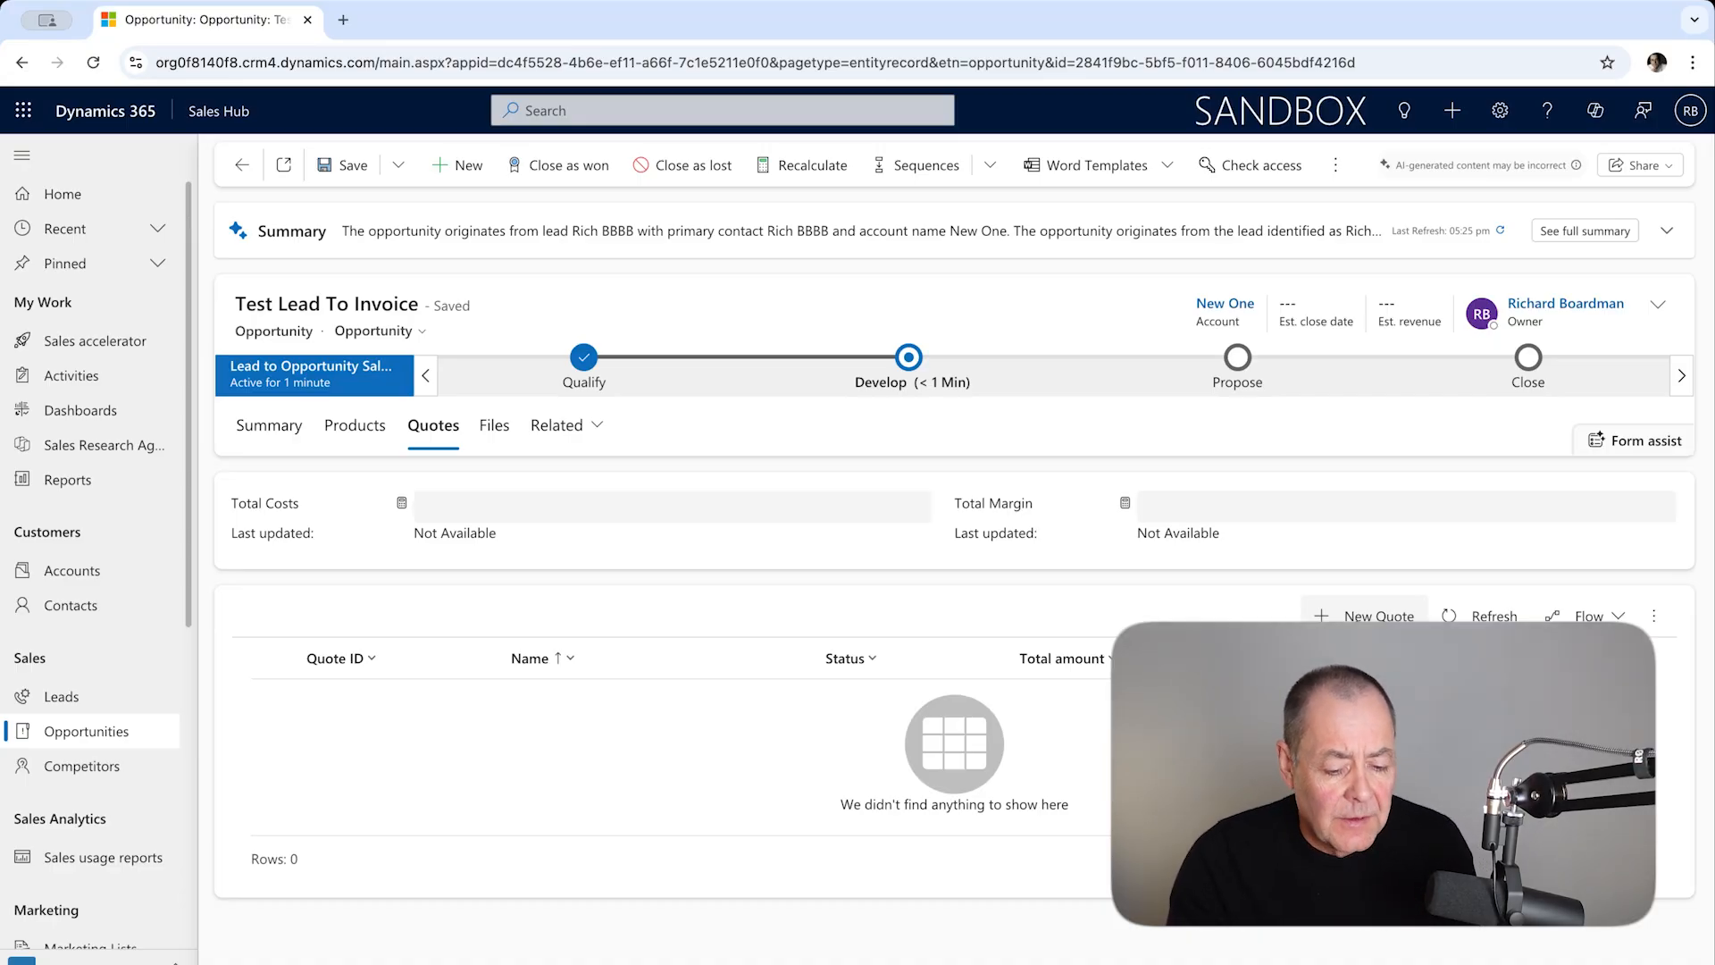
left_click(1358, 616)
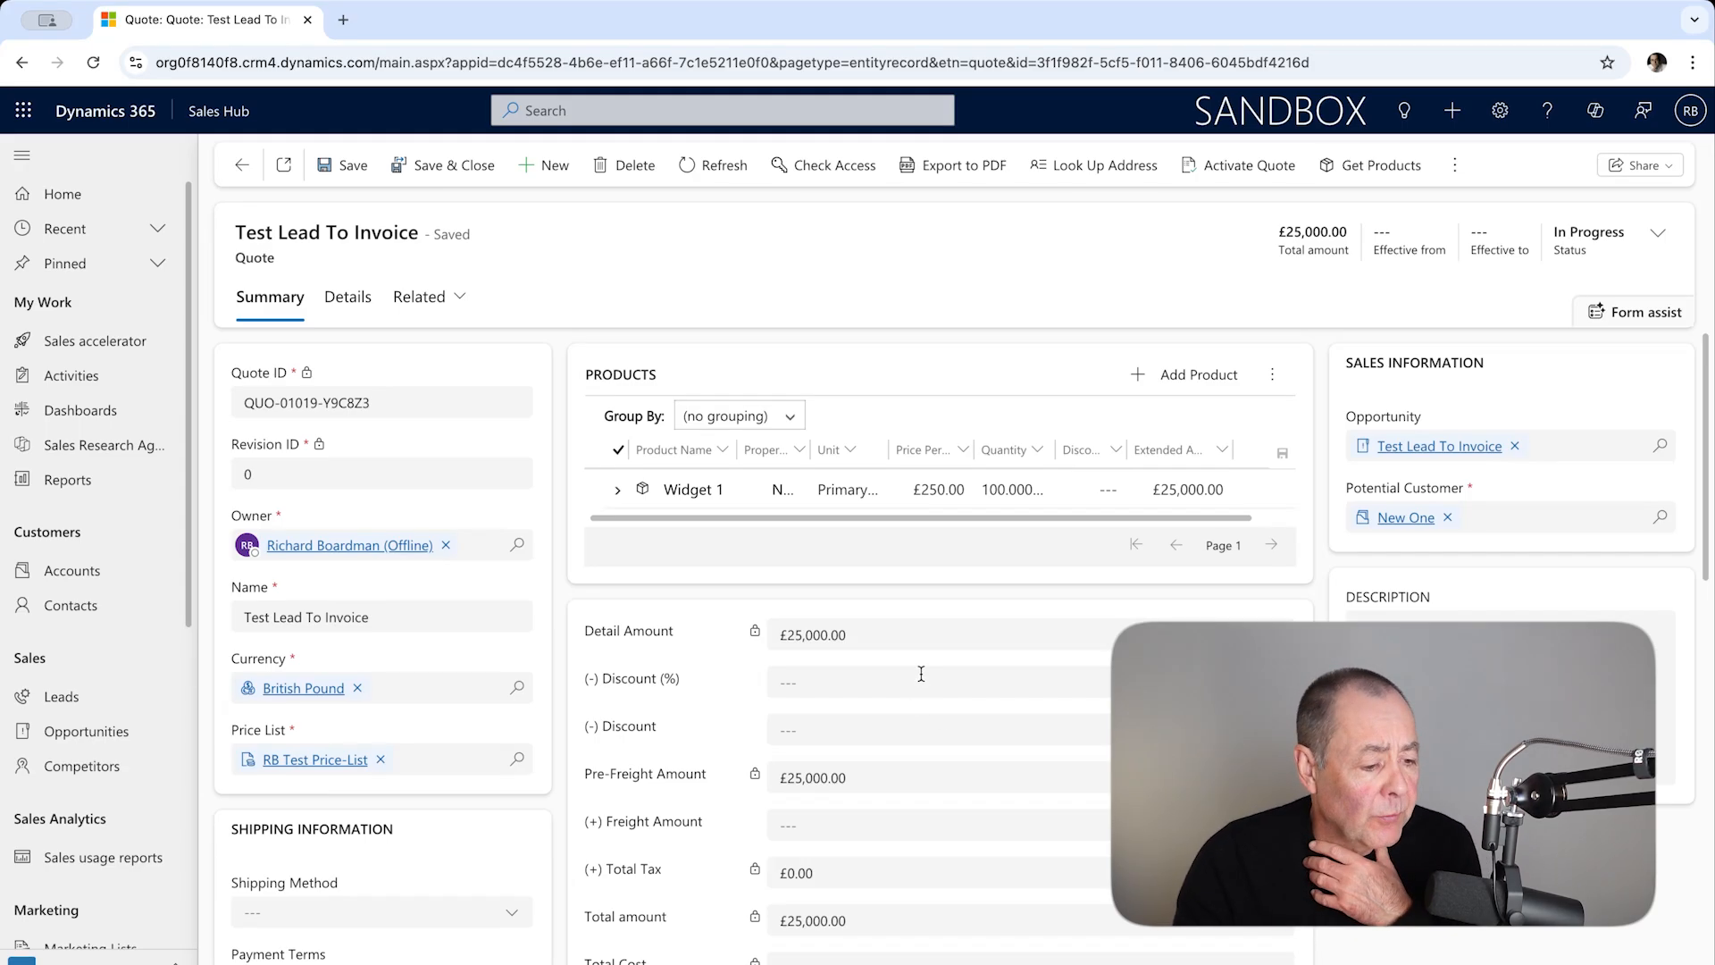
left_click(335, 167)
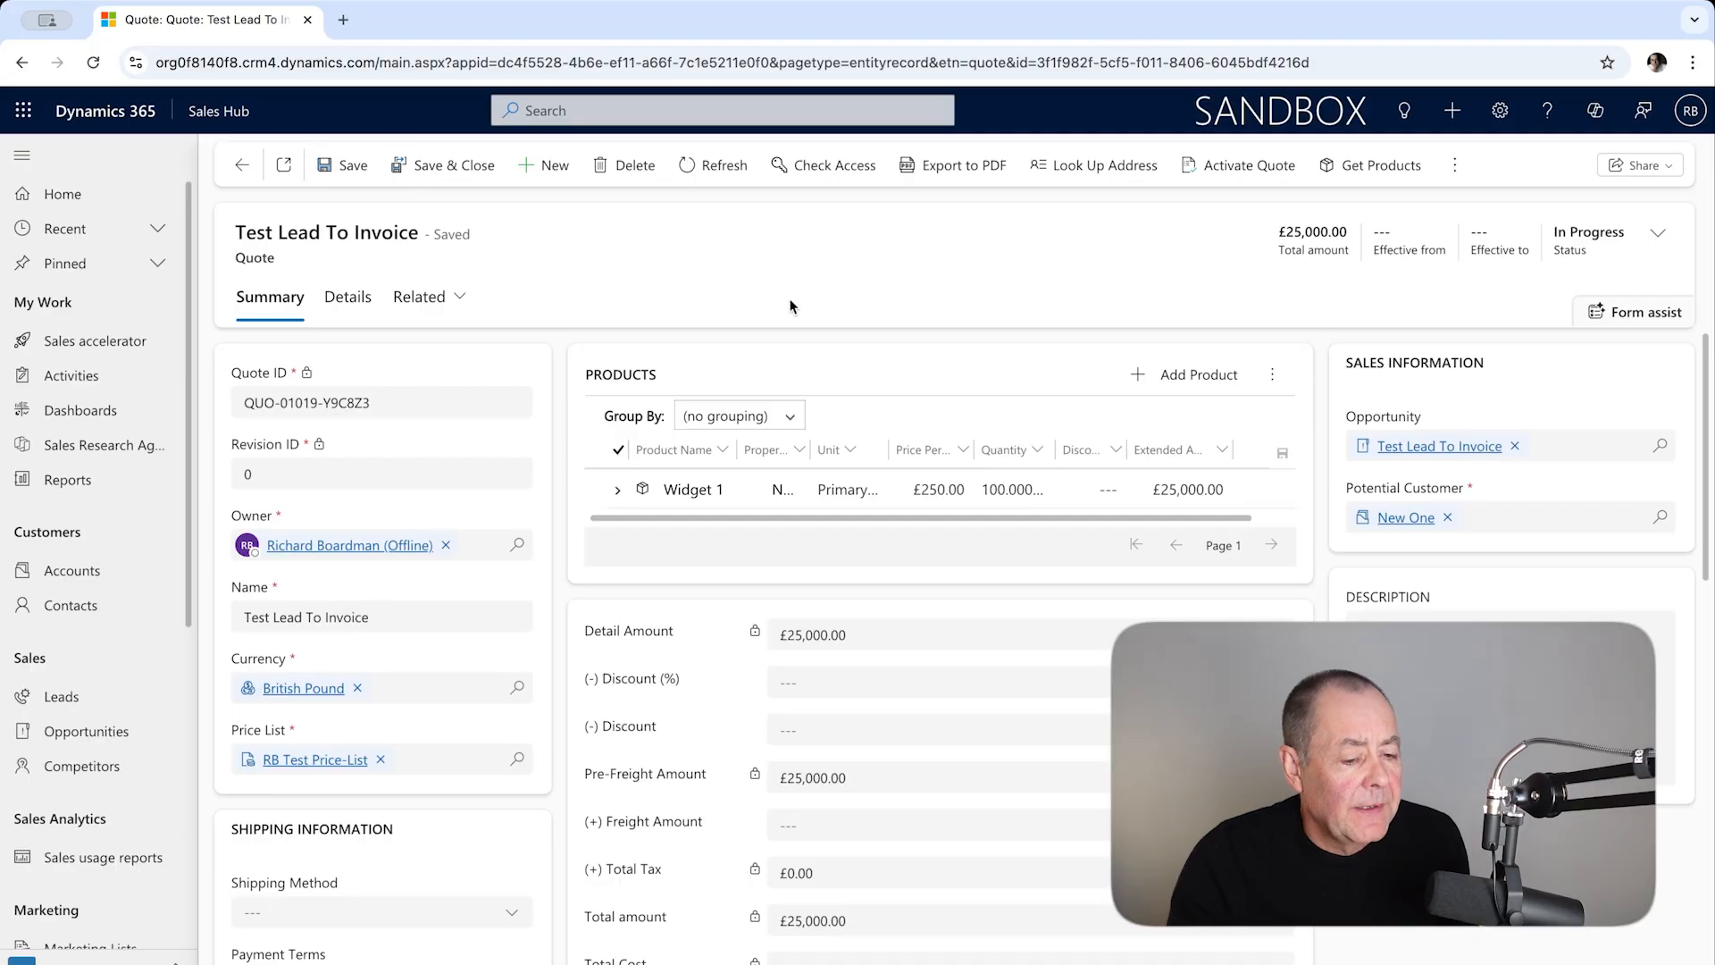
left_click(1235, 167)
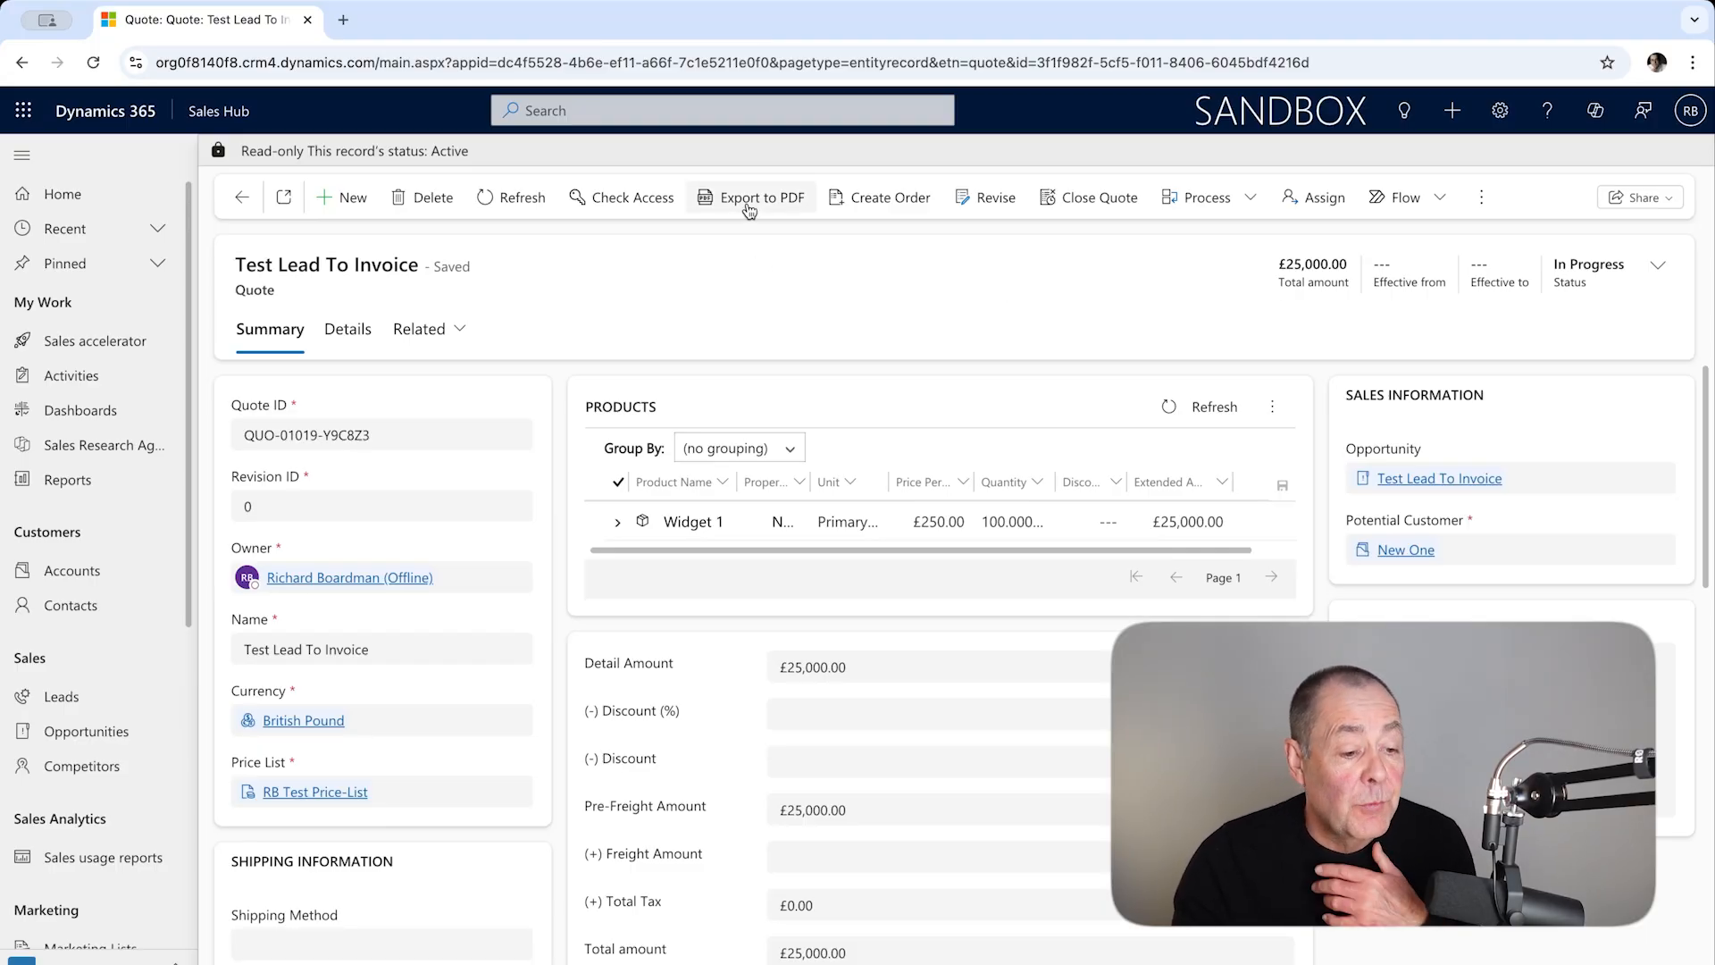
Step: Preview the quote's PDF export with the "Print quote for customer" template, then close it
left_click(749, 204)
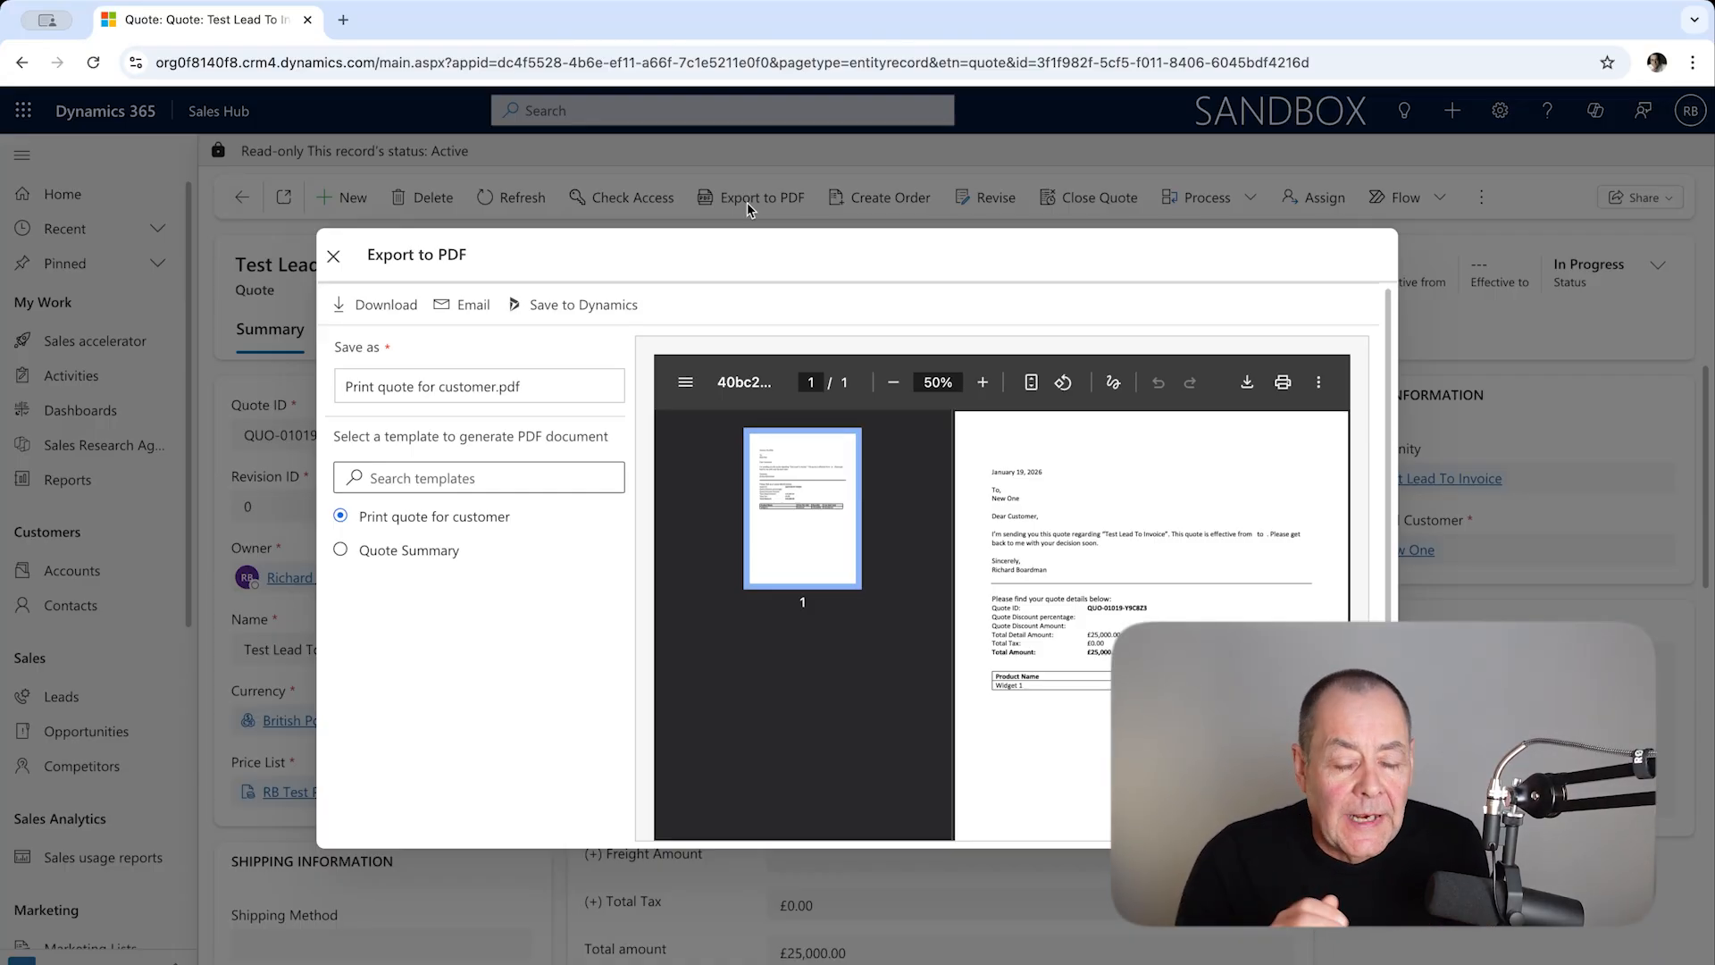
left_click(334, 258)
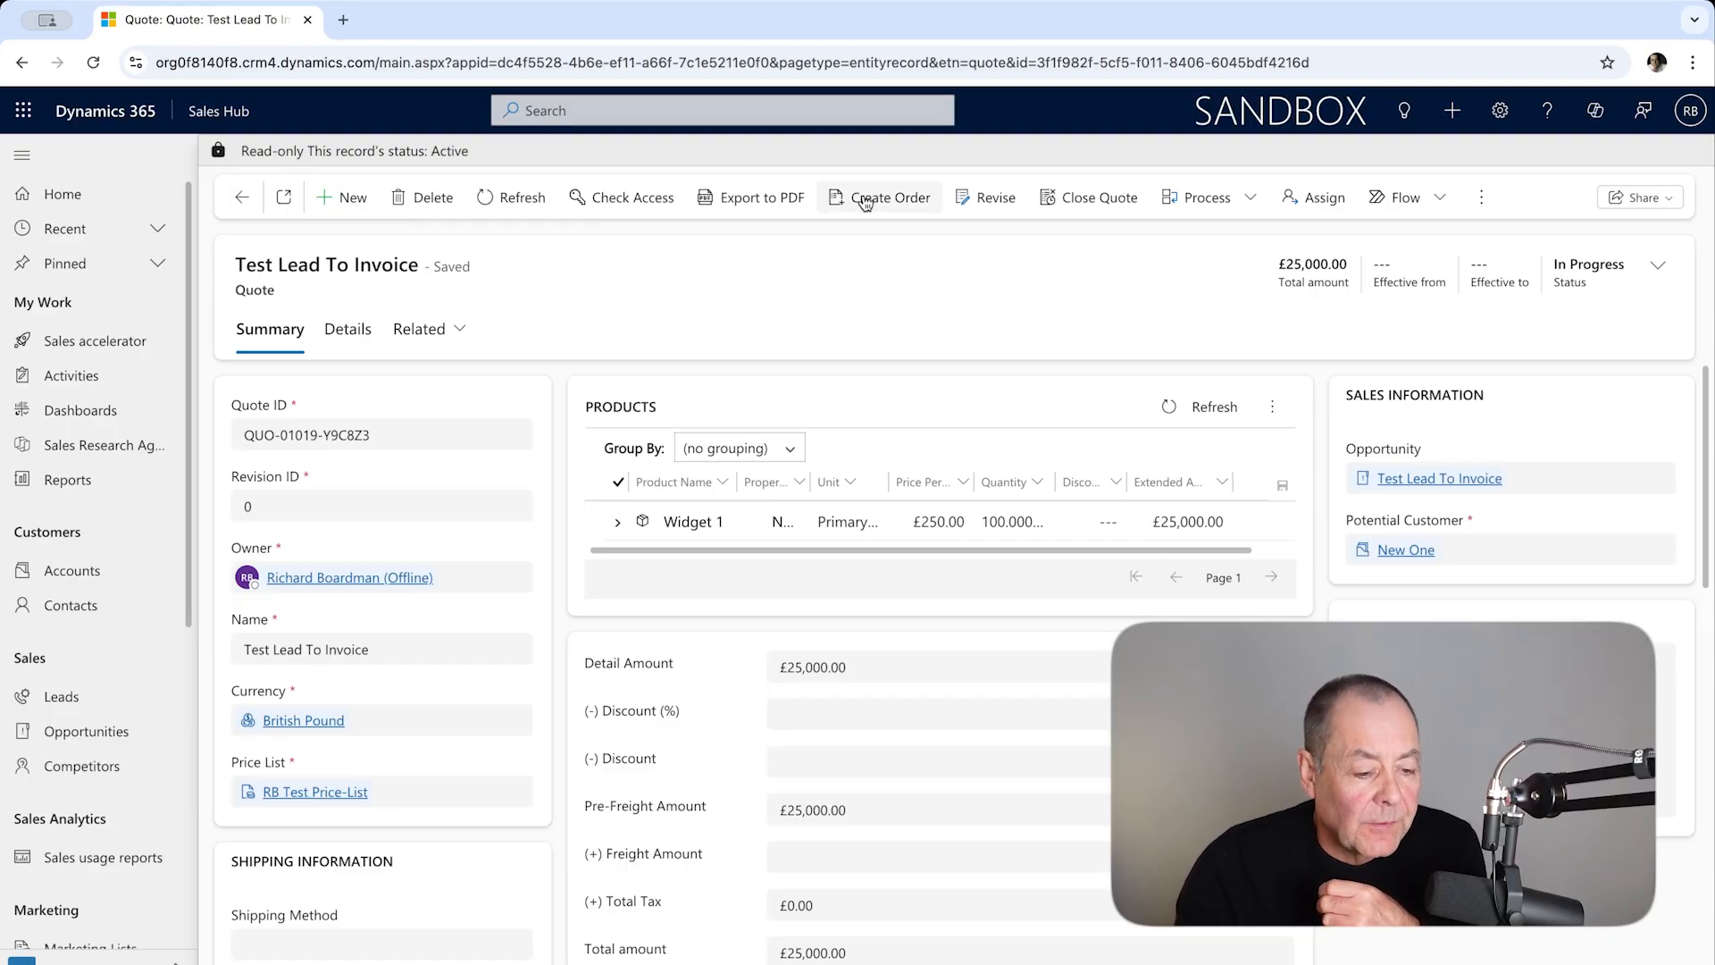
Step: Create an order from the quote with status Won, then create an invoice from the order
left_click(865, 204)
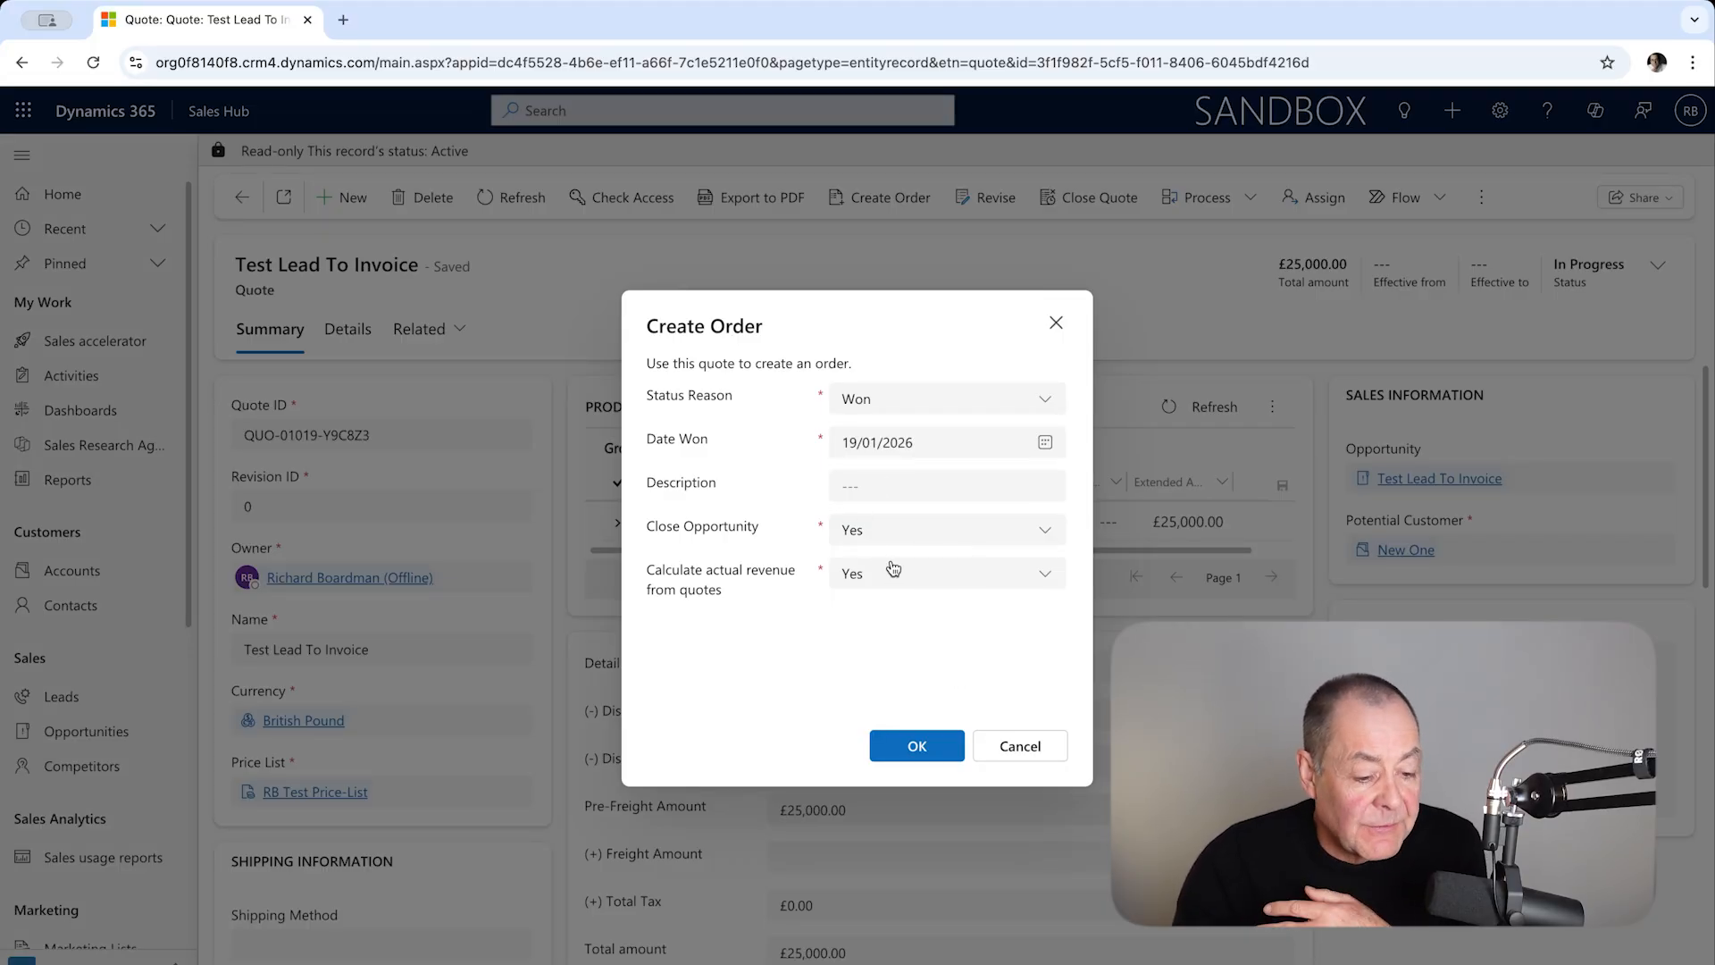
left_click(933, 748)
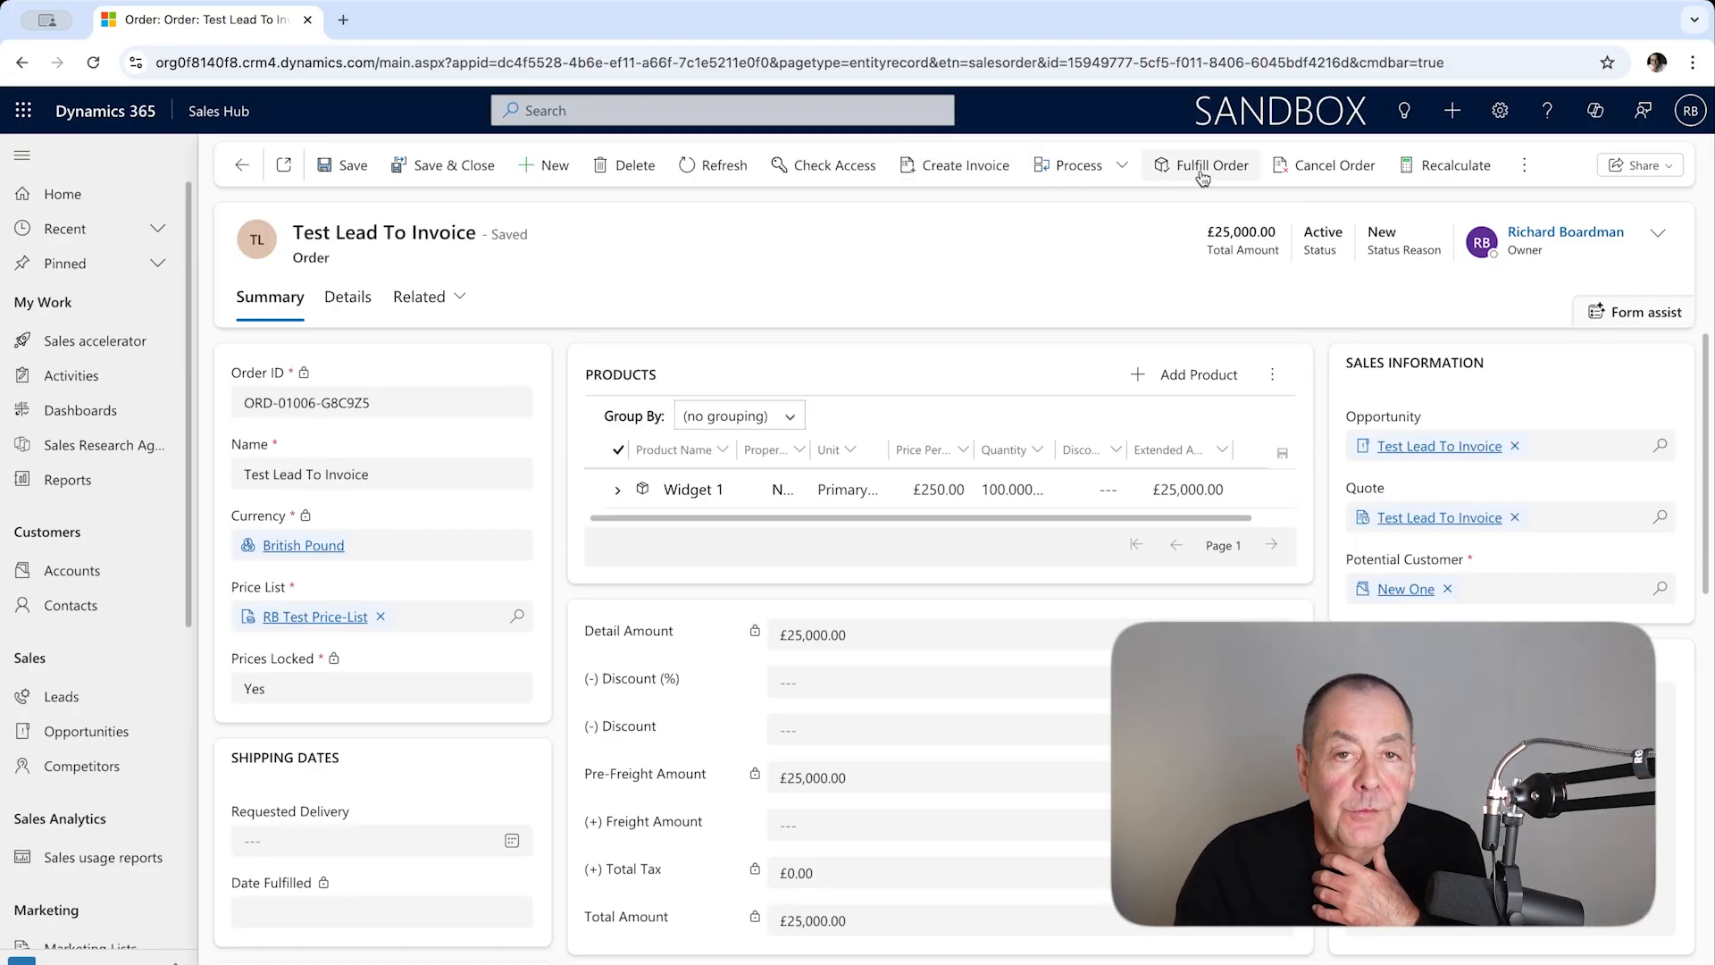
left_click(950, 178)
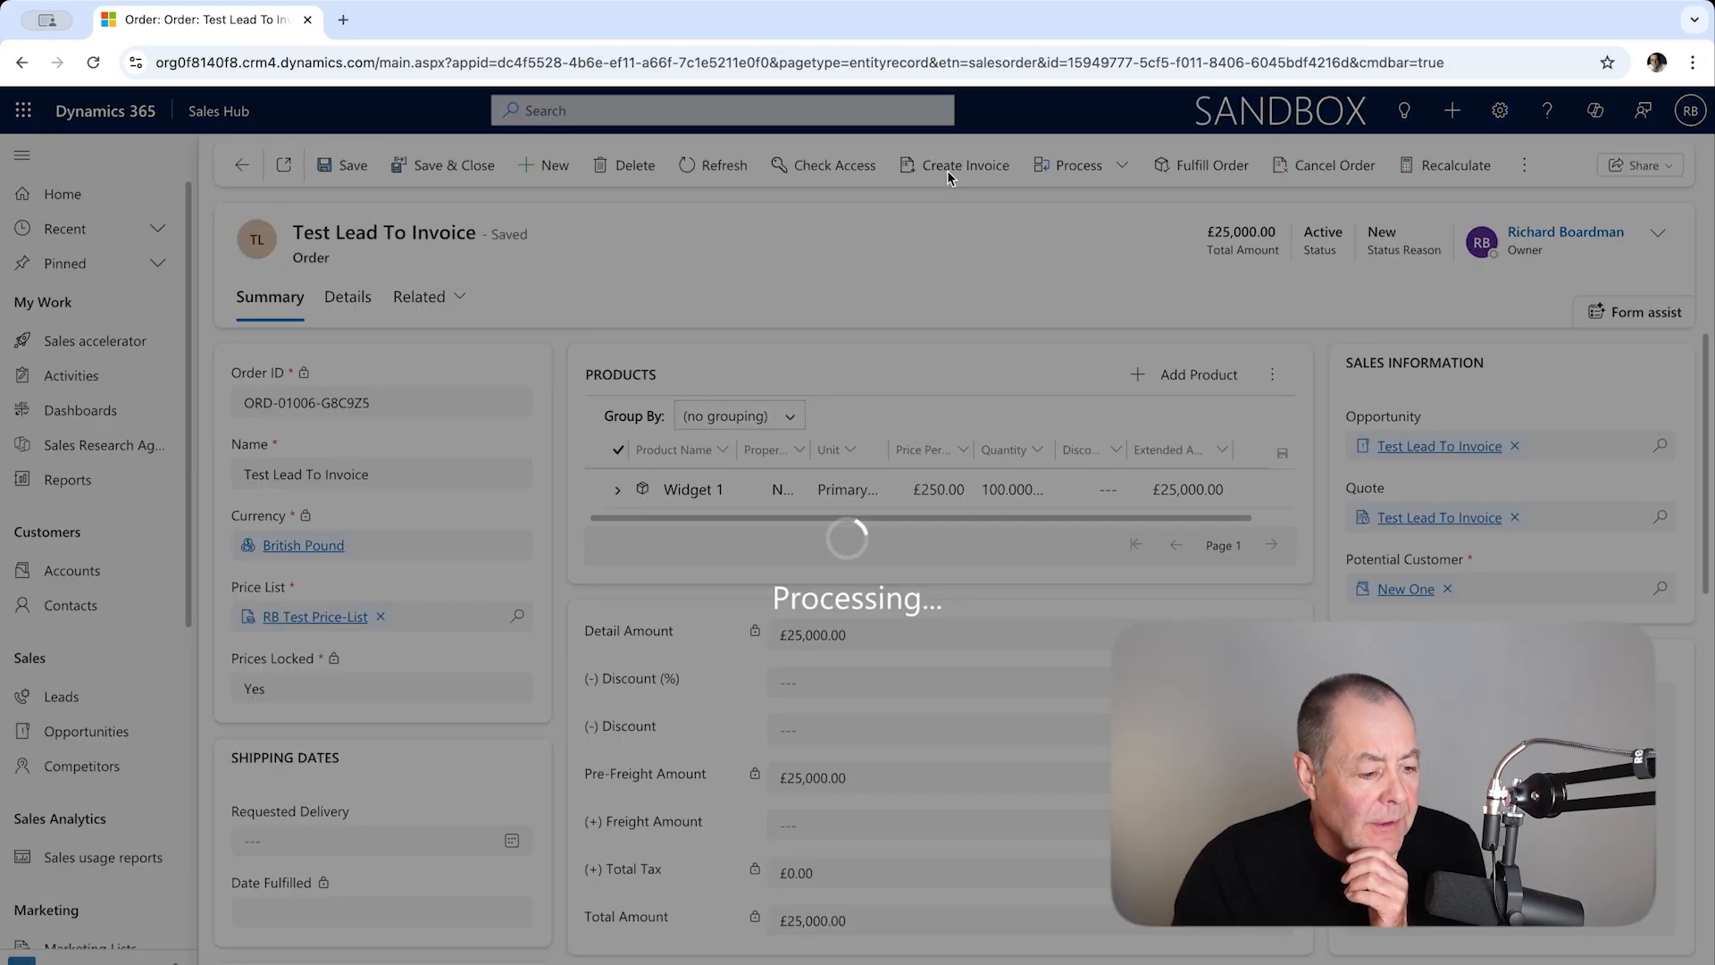